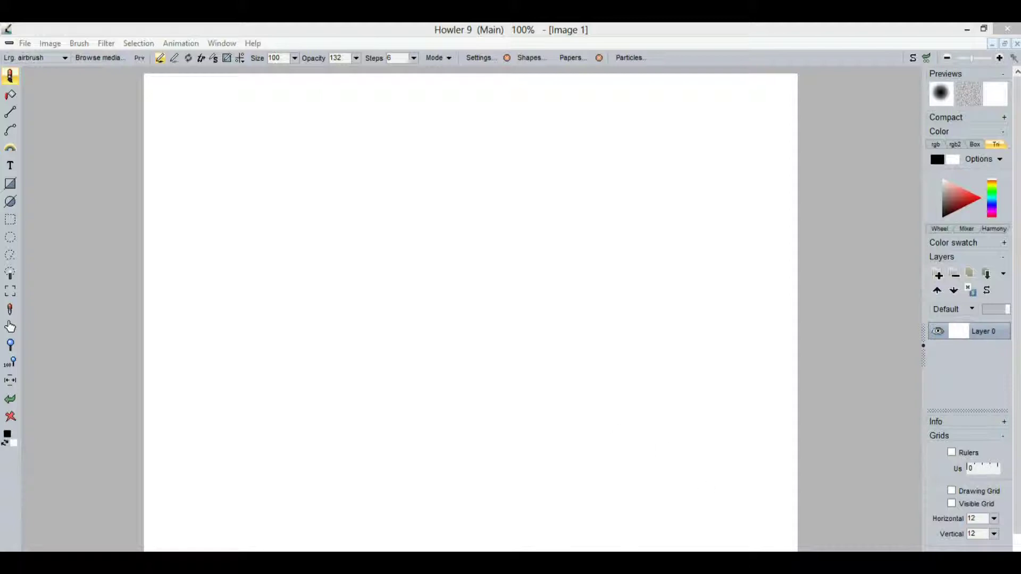
Browse the Animation menu and close it without choosing a command
click(182, 44)
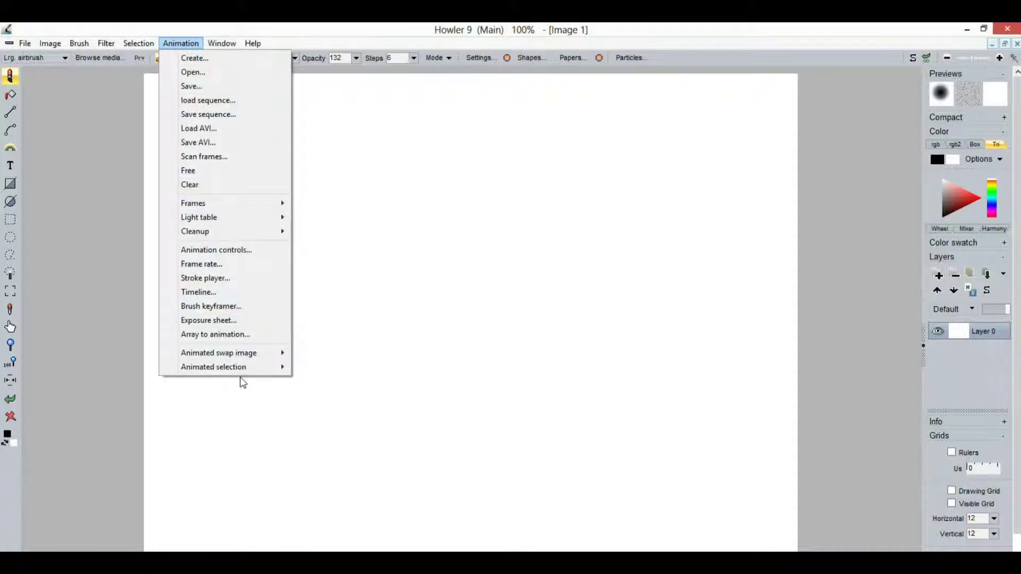
mouse_move(250, 370)
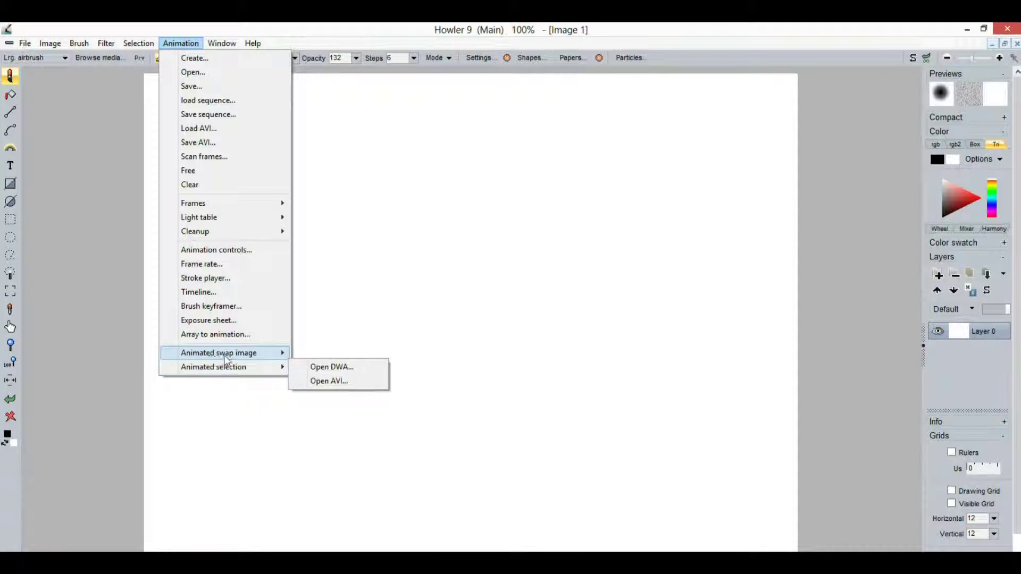
mouse_move(228, 358)
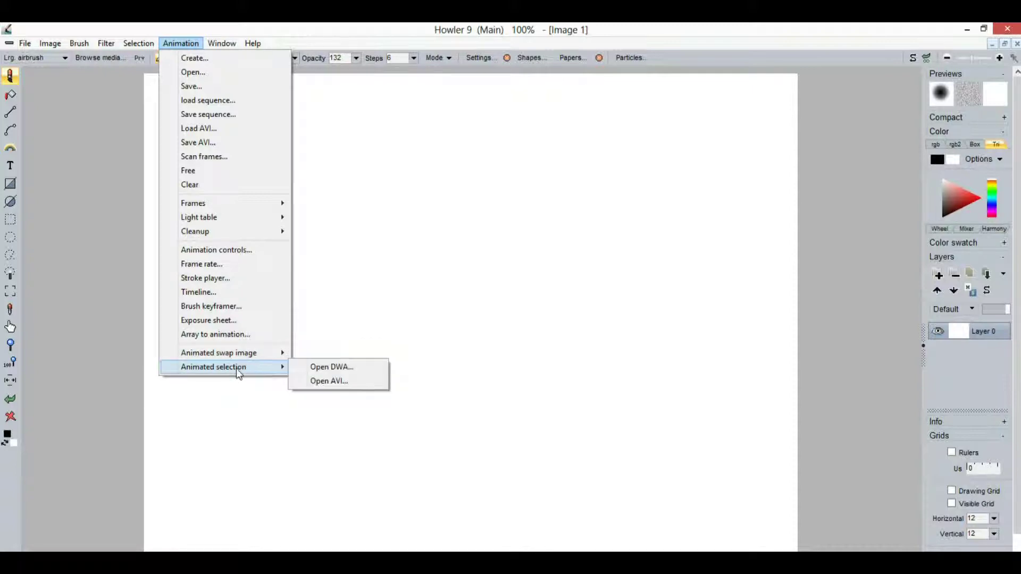
click(140, 28)
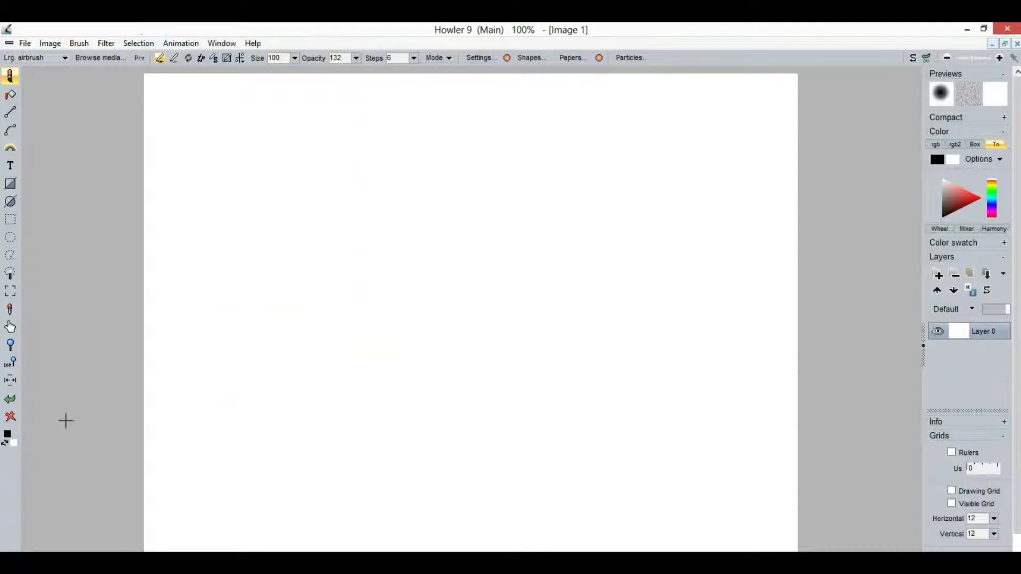
Draw a closed five-point curve loop, then drag its top and right points to reshape it
click(11, 132)
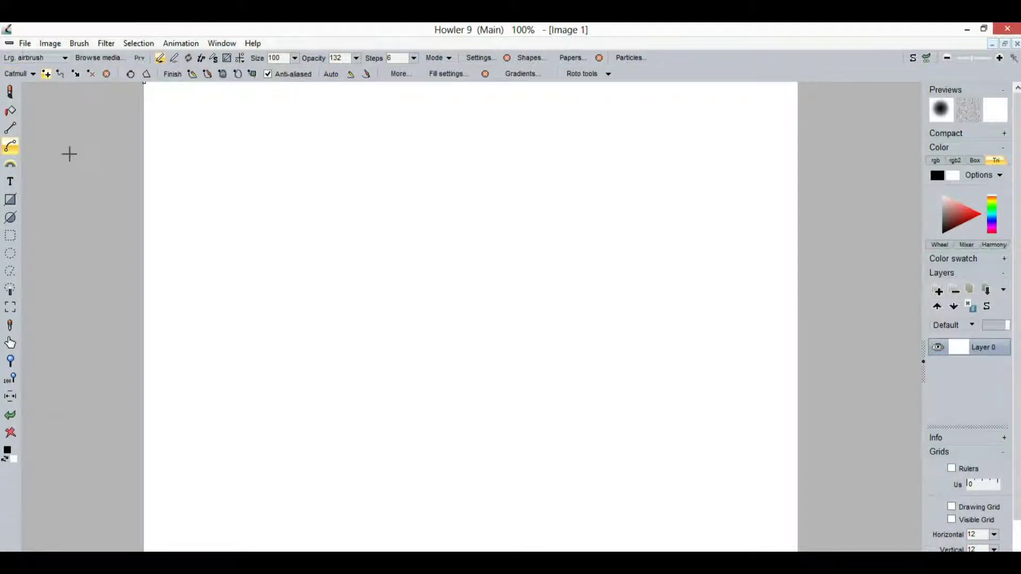
click(433, 145)
click(252, 264)
click(332, 426)
click(584, 338)
click(535, 185)
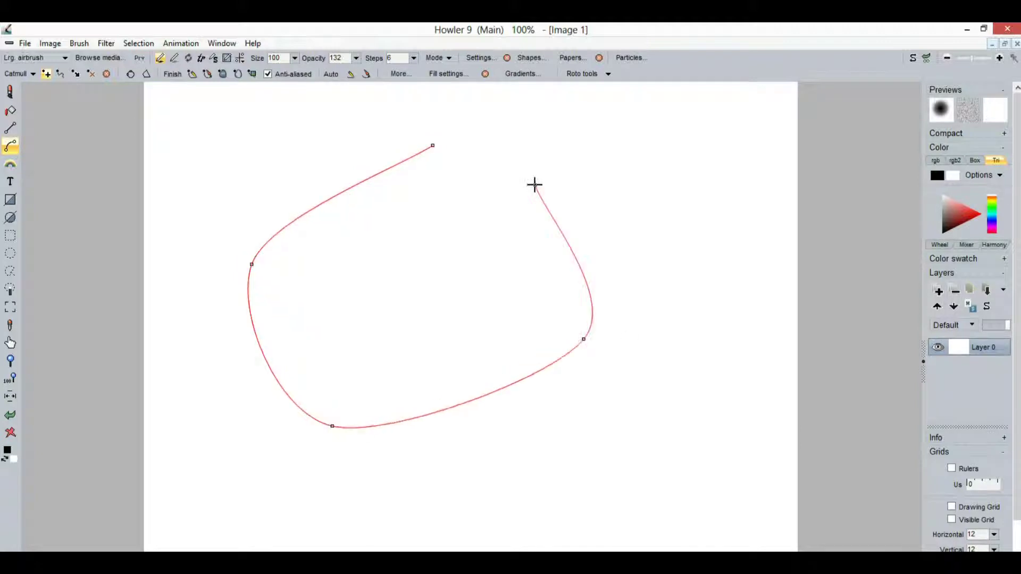
click(130, 74)
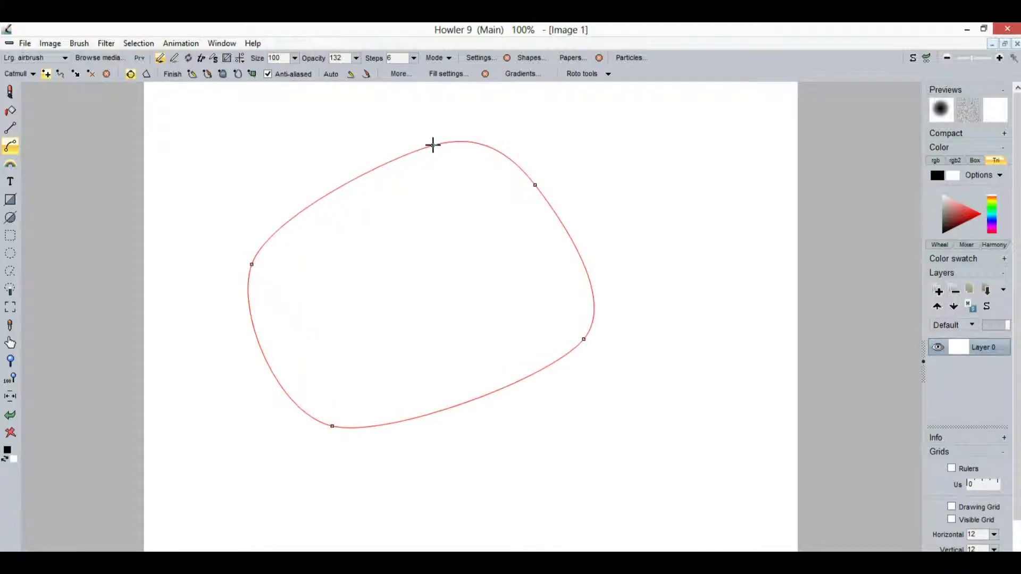
drag(433, 145, 355, 159)
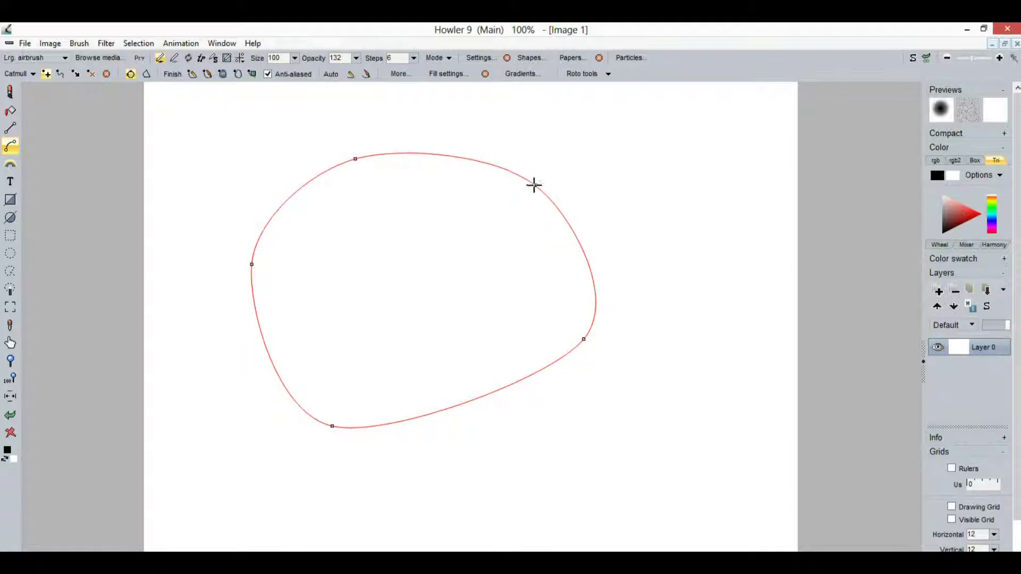
drag(534, 184, 563, 203)
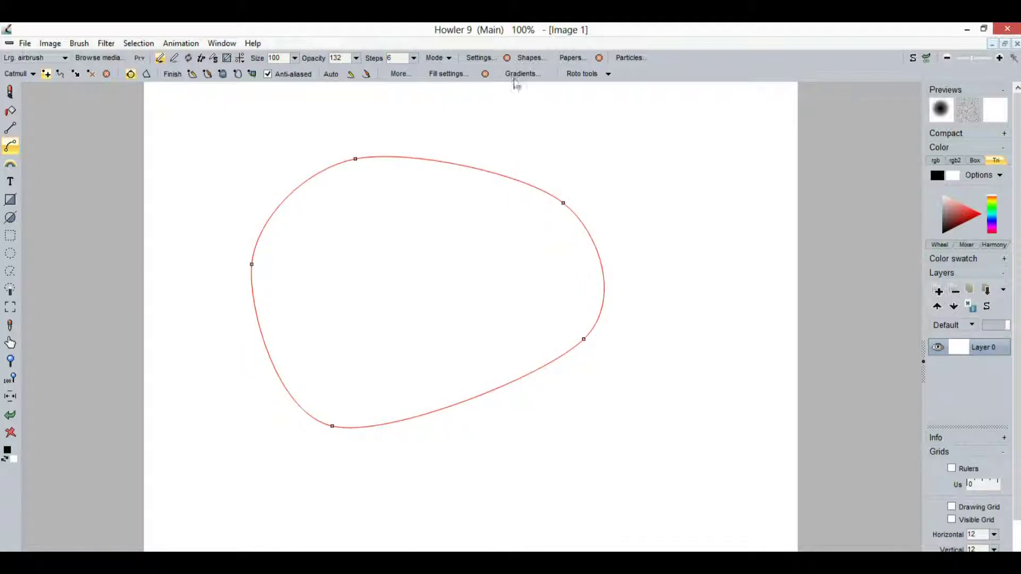
Set the curve as the alpha mask in Roto tools, then move the bottom point right
click(586, 73)
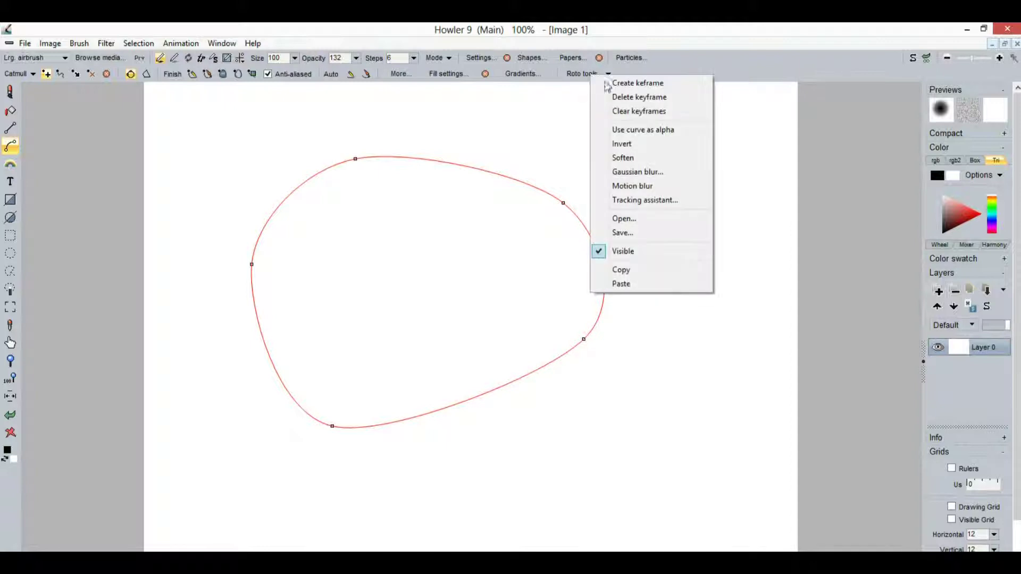
click(642, 131)
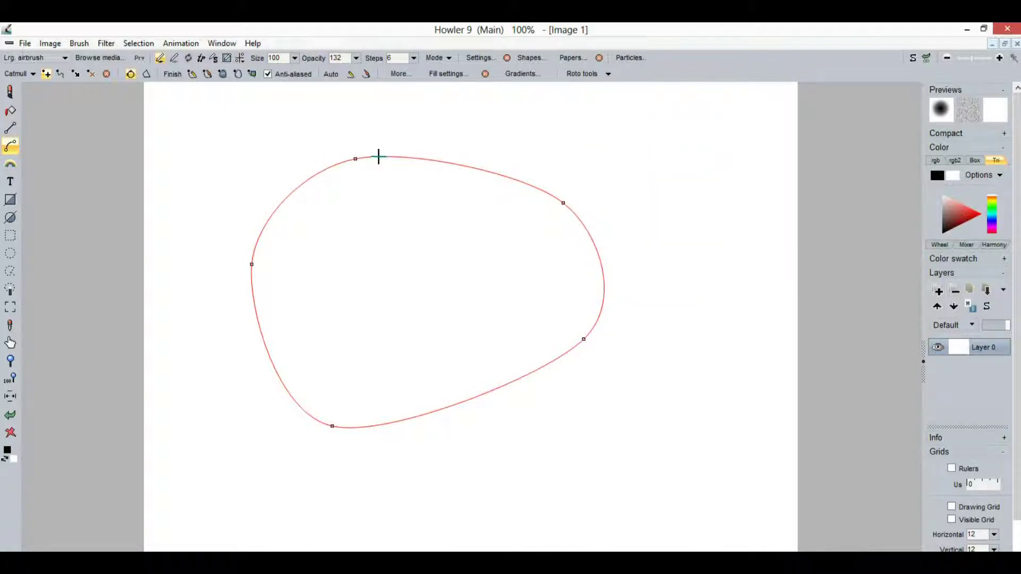
click(580, 75)
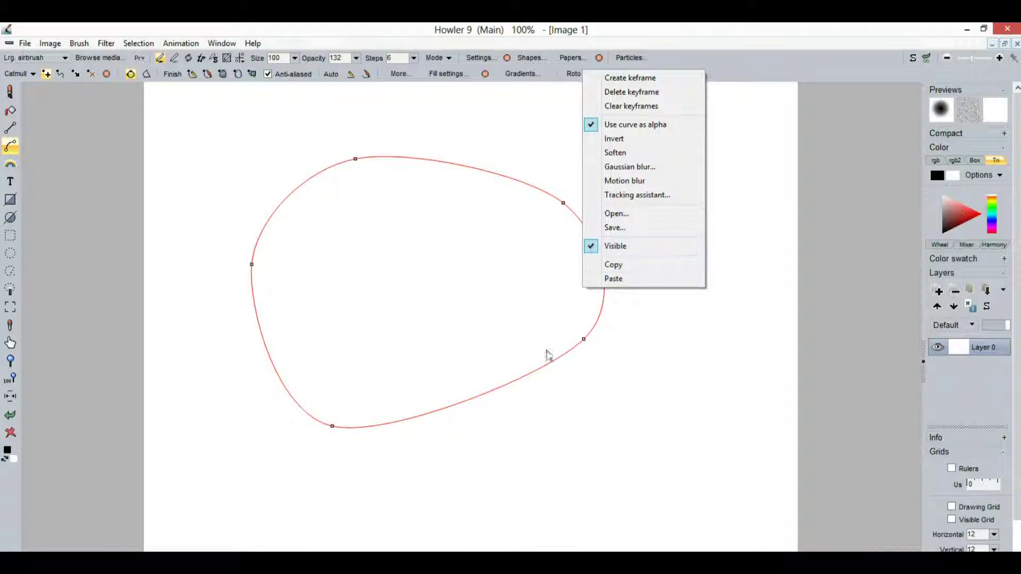
click(524, 27)
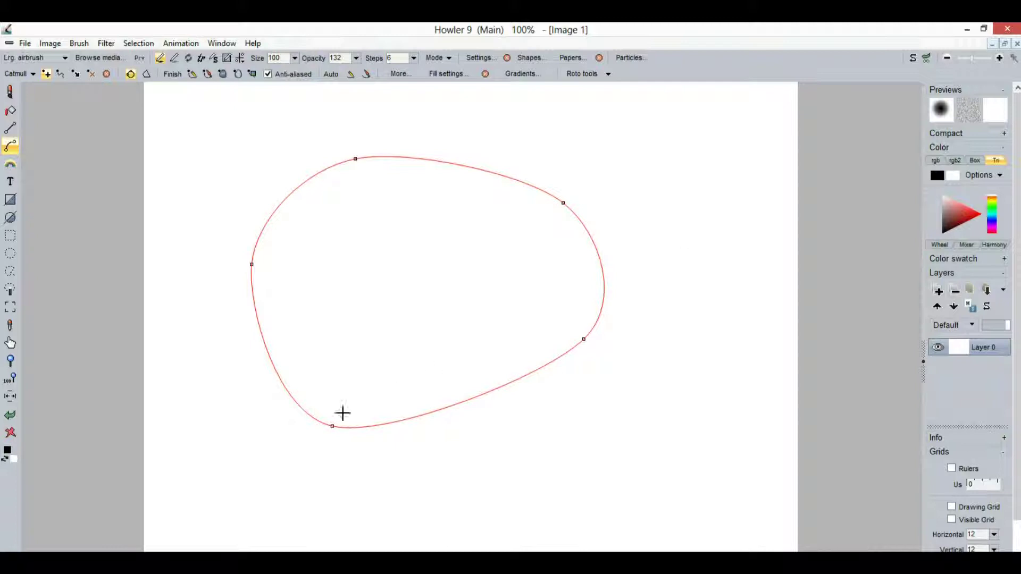
drag(332, 426, 403, 418)
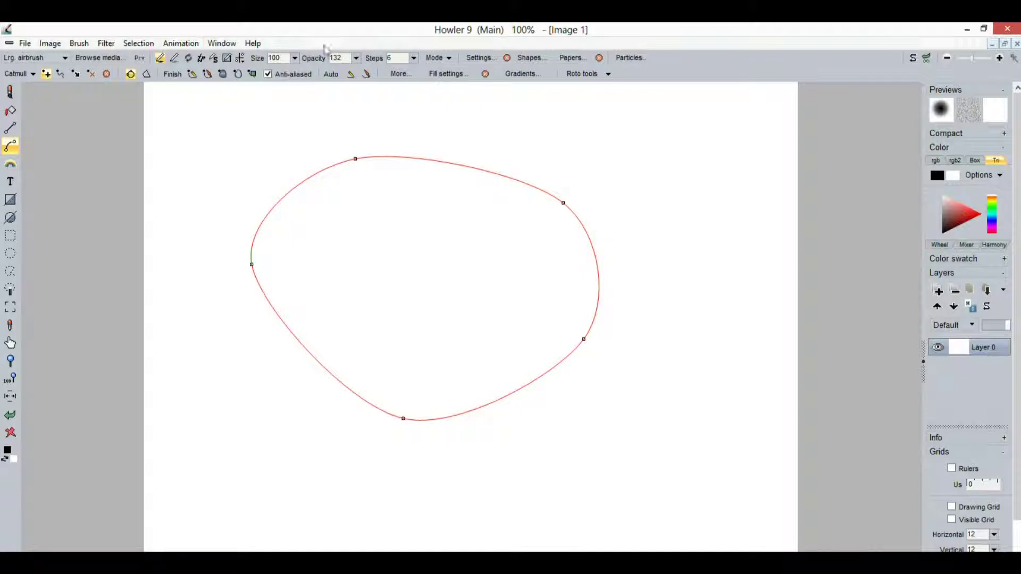
Return to the airbrush, add Layer 1, and paint a thick black zigzag on Layer 0
click(181, 43)
mouse_move(244, 353)
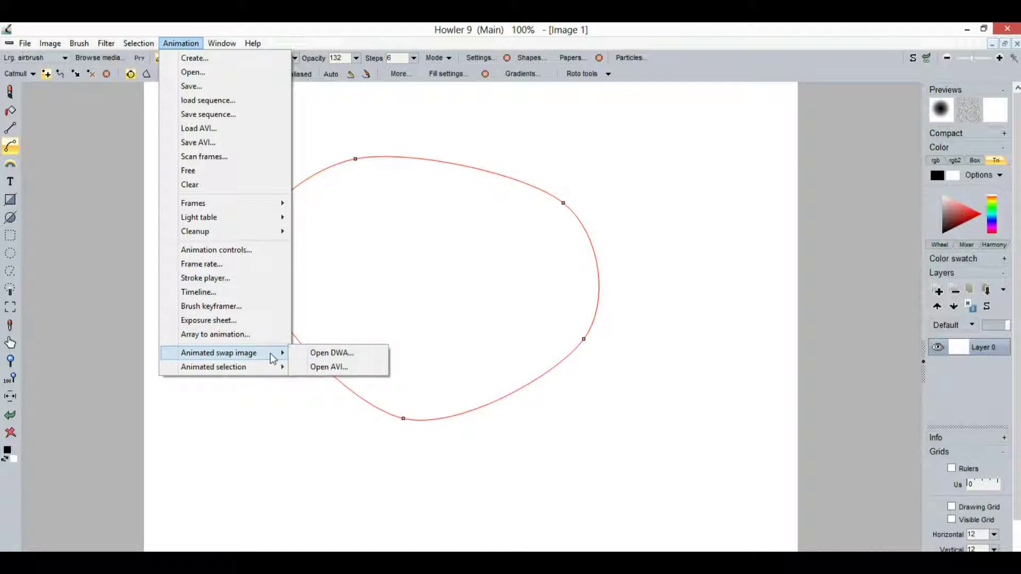
click(11, 93)
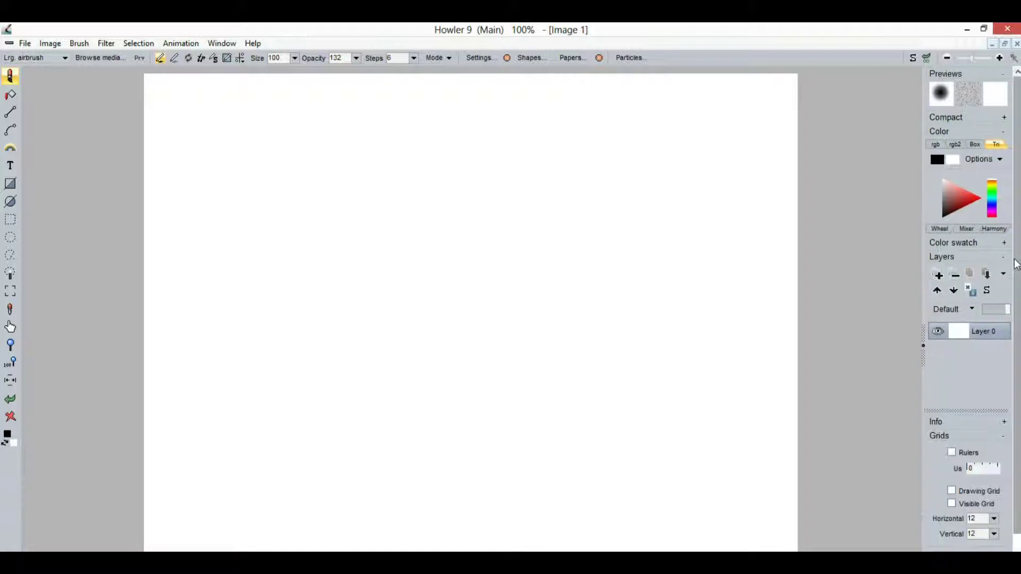
click(940, 275)
click(994, 351)
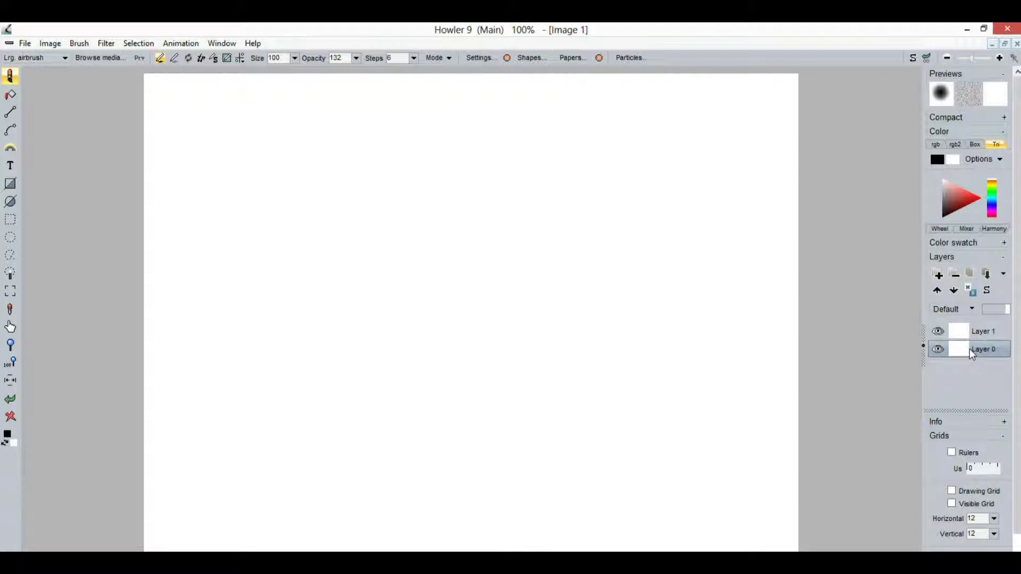
mouse_move(311, 303)
mouse_down()
mouse_move(427, 289)
mouse_move(433, 329)
mouse_move(498, 434)
mouse_move(606, 446)
mouse_up()
Paint a red scribble on Layer 1
click(1003, 334)
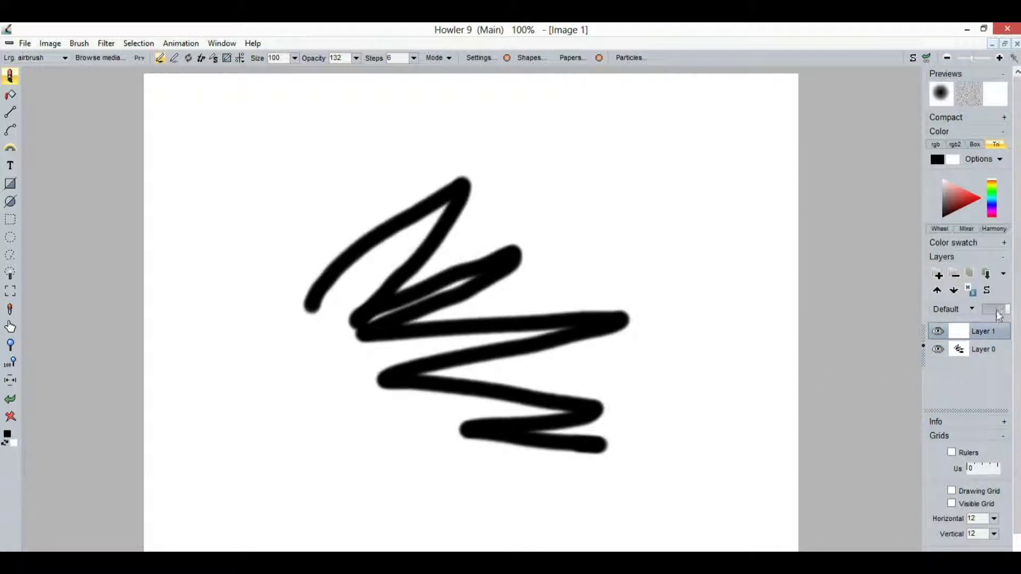
click(970, 202)
mouse_move(518, 176)
mouse_down()
mouse_move(512, 280)
mouse_move(405, 200)
mouse_move(417, 266)
mouse_move(590, 277)
mouse_move(572, 304)
mouse_move(583, 210)
mouse_up()
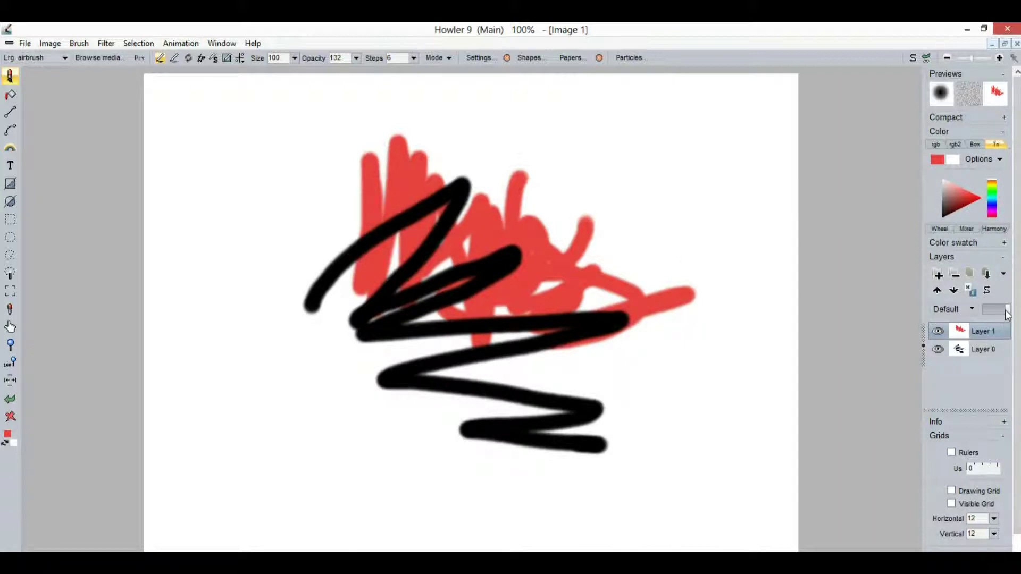
Adjust Layer 1's opacity, show large layer thumbnails, and set Layer 1 to Screen blending
mouse_move(1006, 309)
mouse_down()
mouse_move(985, 316)
mouse_move(1013, 318)
mouse_up()
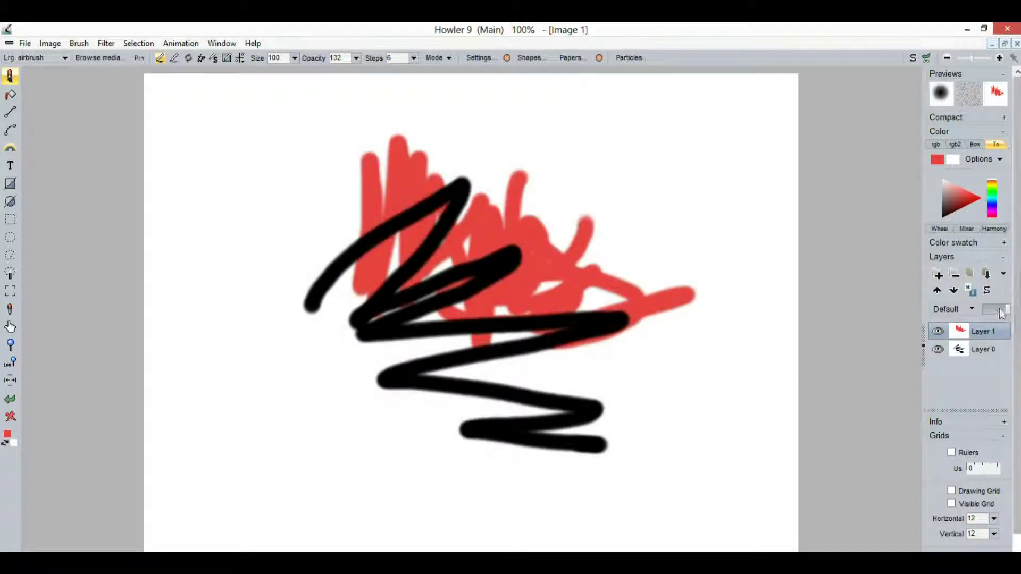
click(1003, 275)
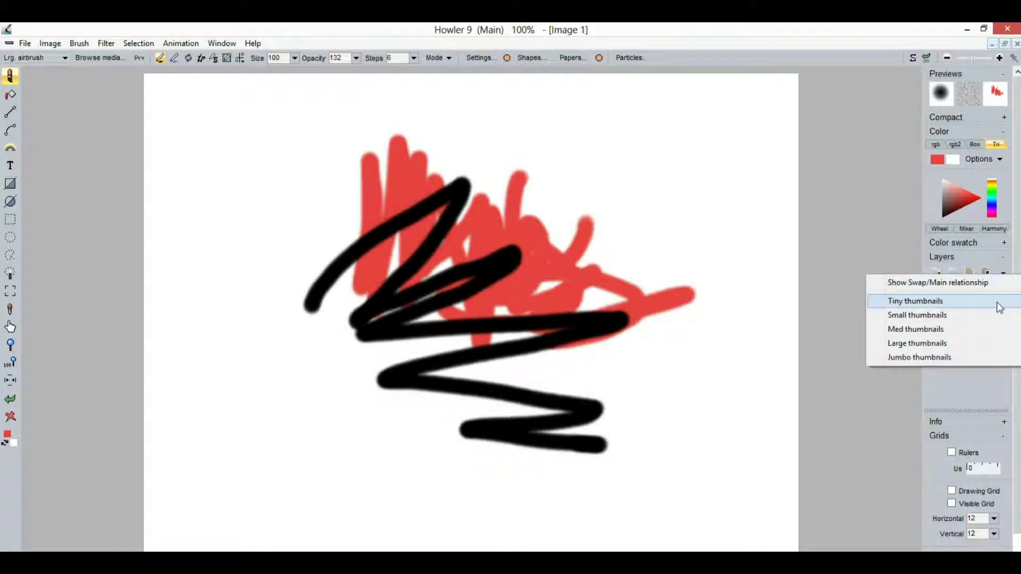
click(949, 343)
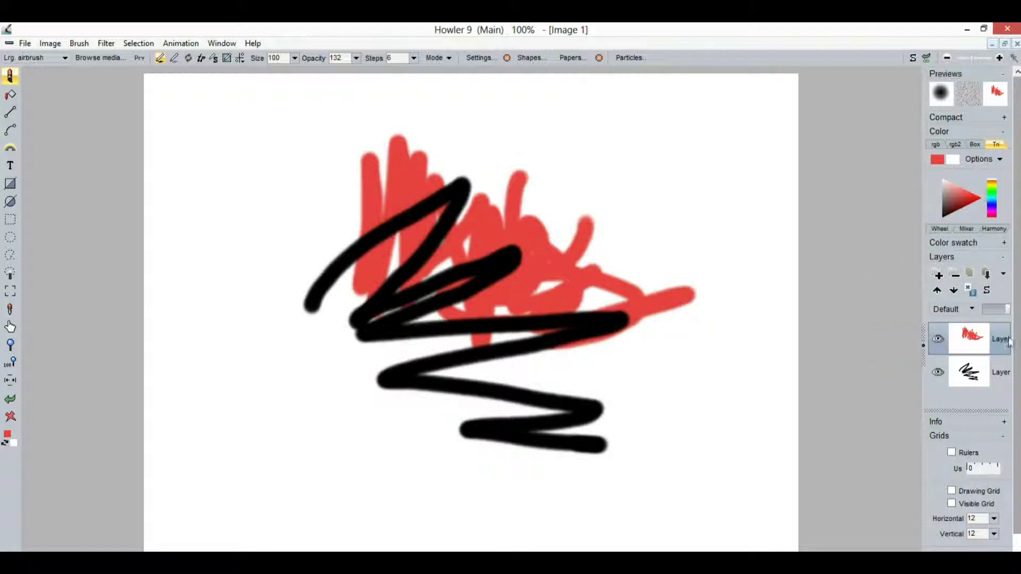
click(971, 310)
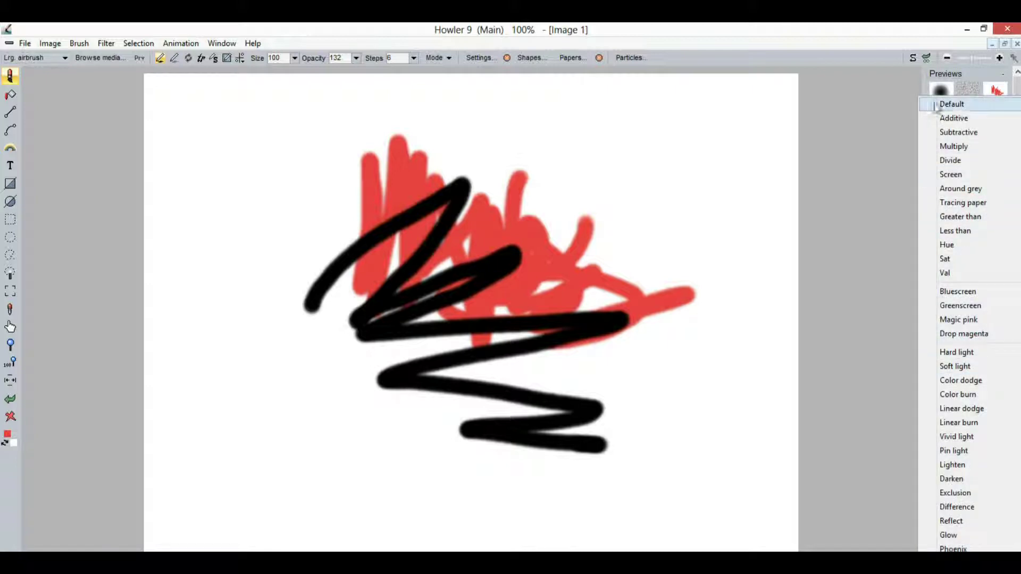
click(964, 176)
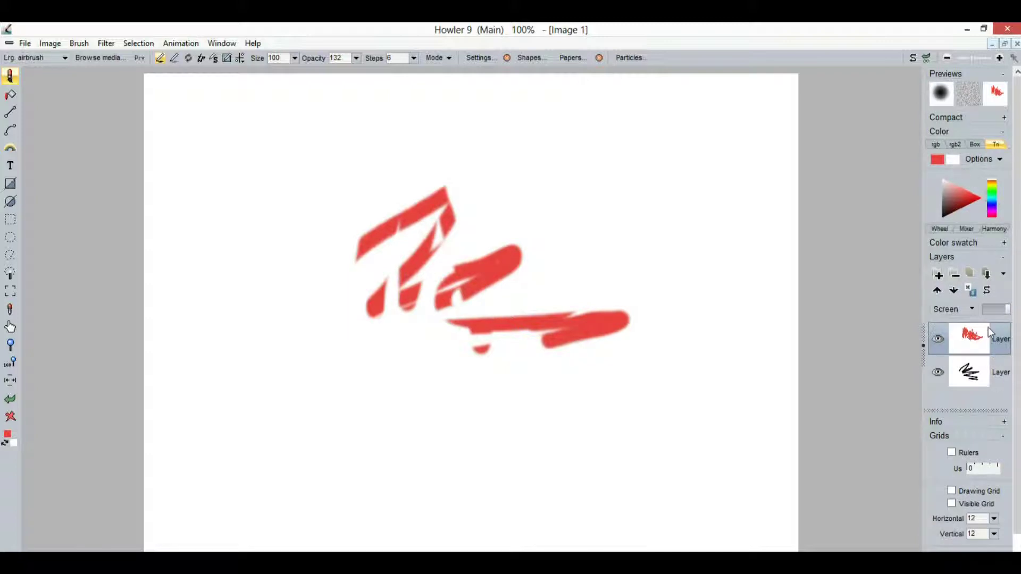
Reopen the blend-mode list and close it, leaving Layer 1 on Screen
click(970, 310)
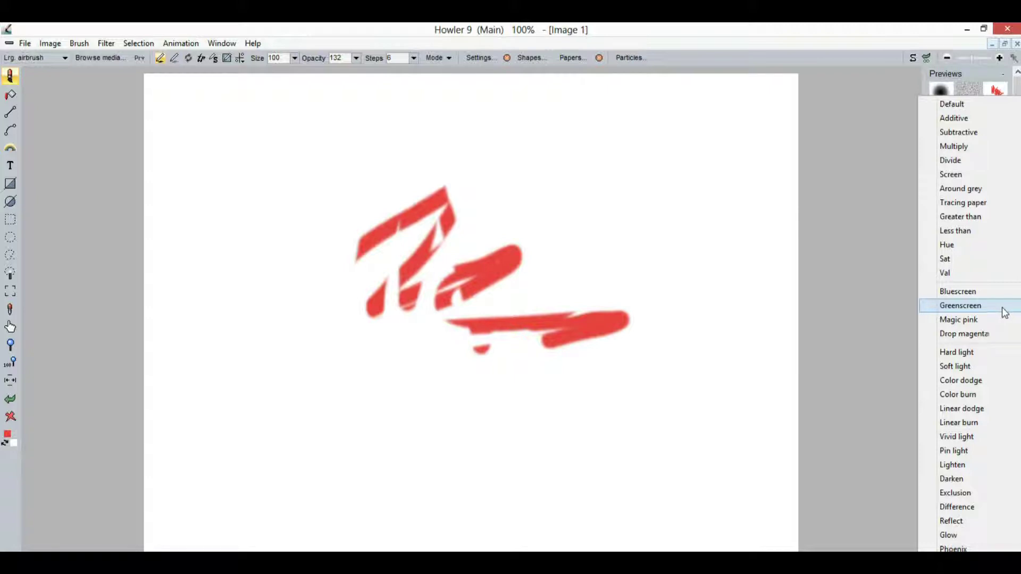
click(805, 28)
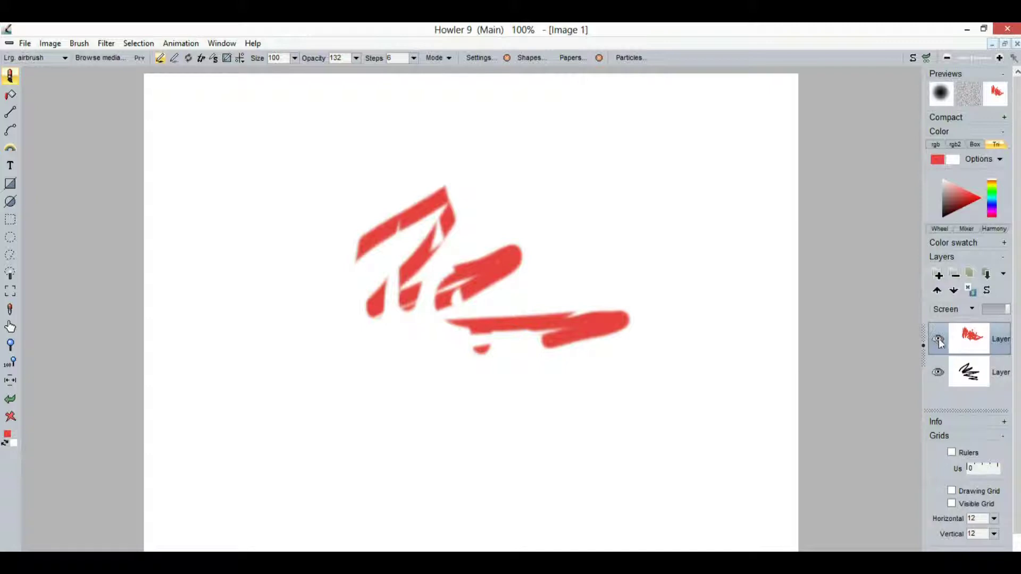
Permanently merge Layers 1 and 0, then browse the Animation menu without choosing anything
click(989, 274)
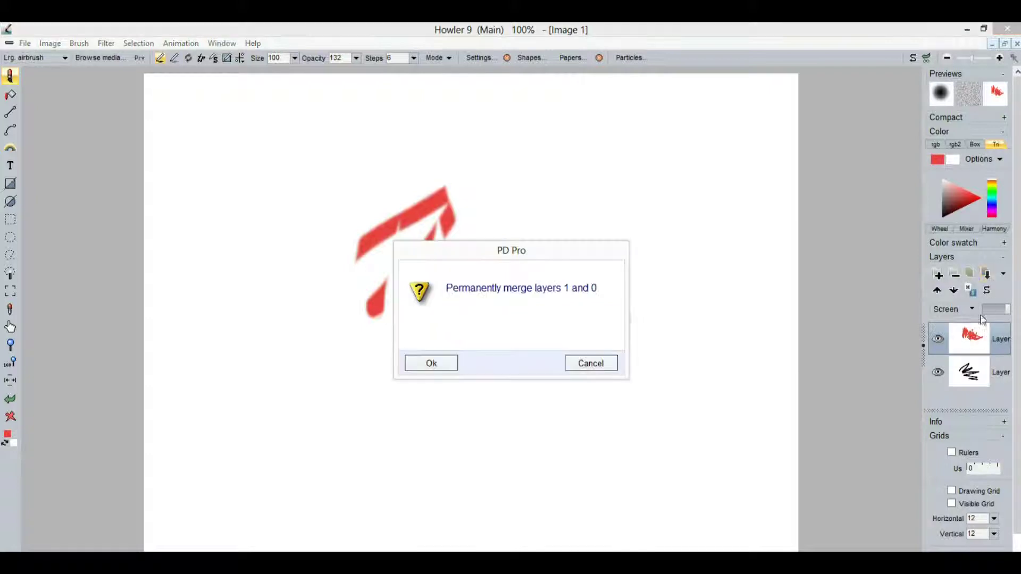
click(421, 363)
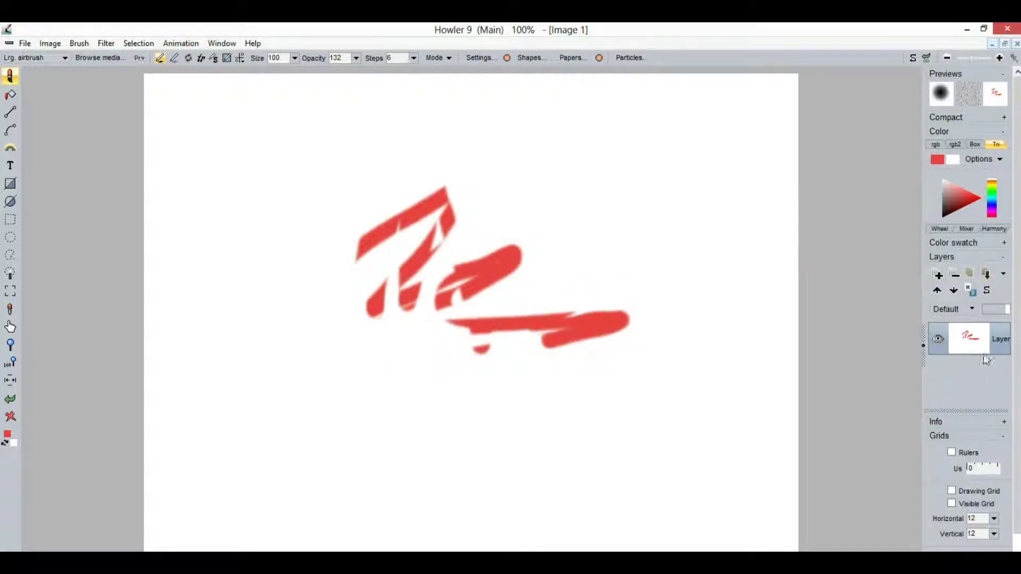
click(186, 44)
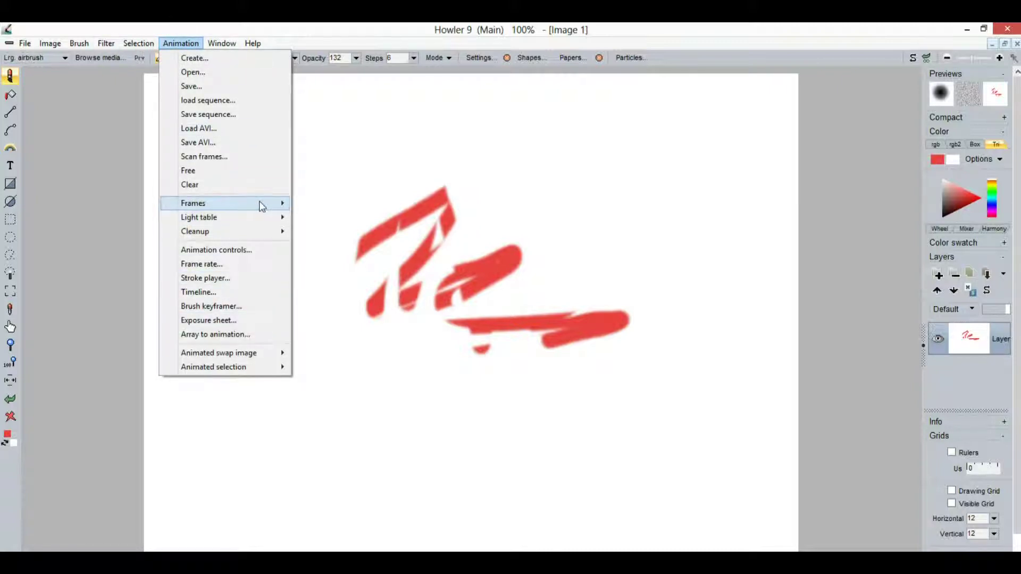
mouse_move(262, 206)
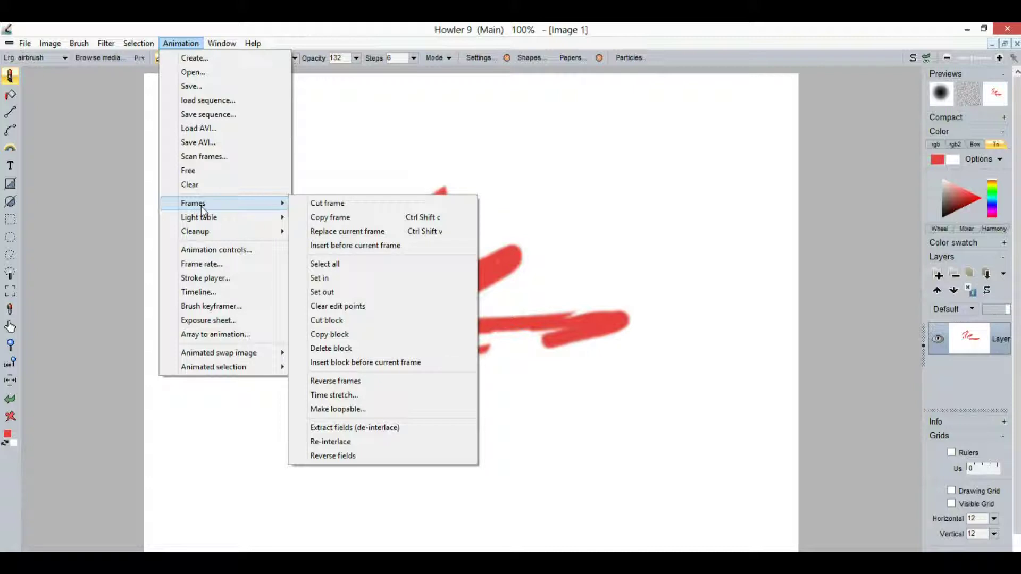
mouse_move(227, 356)
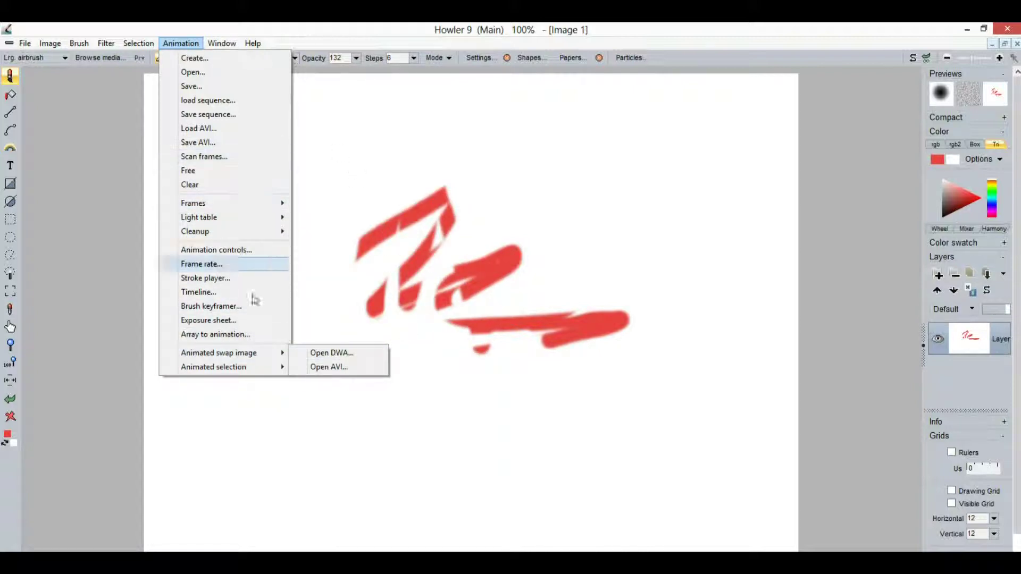
click(383, 222)
Airbrush a large red zigzag scribble, then switch to the blank swap image
mouse_move(353, 159)
mouse_down()
mouse_move(383, 246)
mouse_move(536, 410)
mouse_up()
mouse_move(447, 418)
mouse_down()
mouse_move(474, 416)
mouse_move(592, 336)
mouse_move(455, 253)
mouse_move(515, 184)
mouse_move(513, 217)
mouse_move(467, 278)
mouse_move(345, 322)
mouse_move(475, 193)
mouse_up()
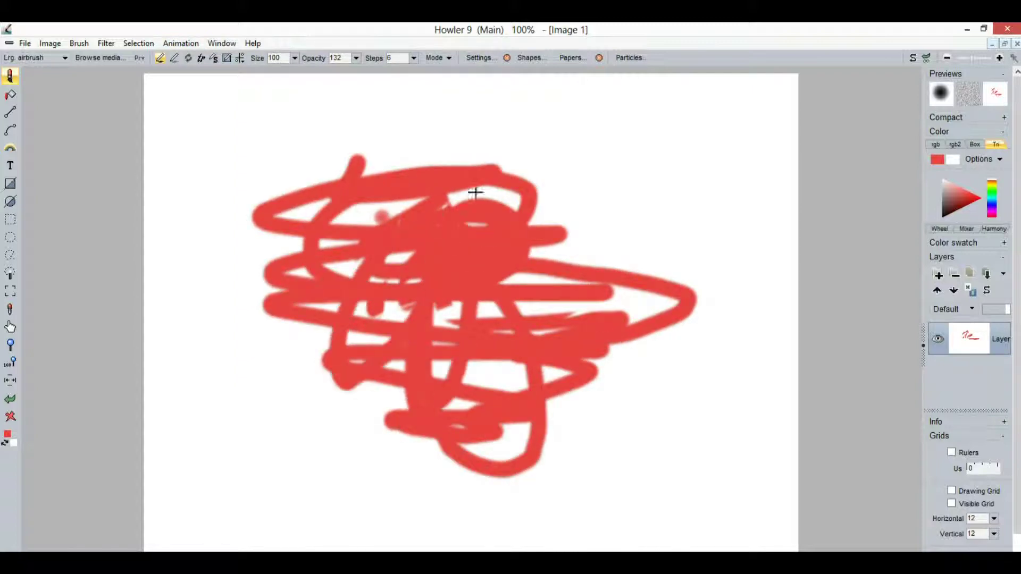
click(913, 59)
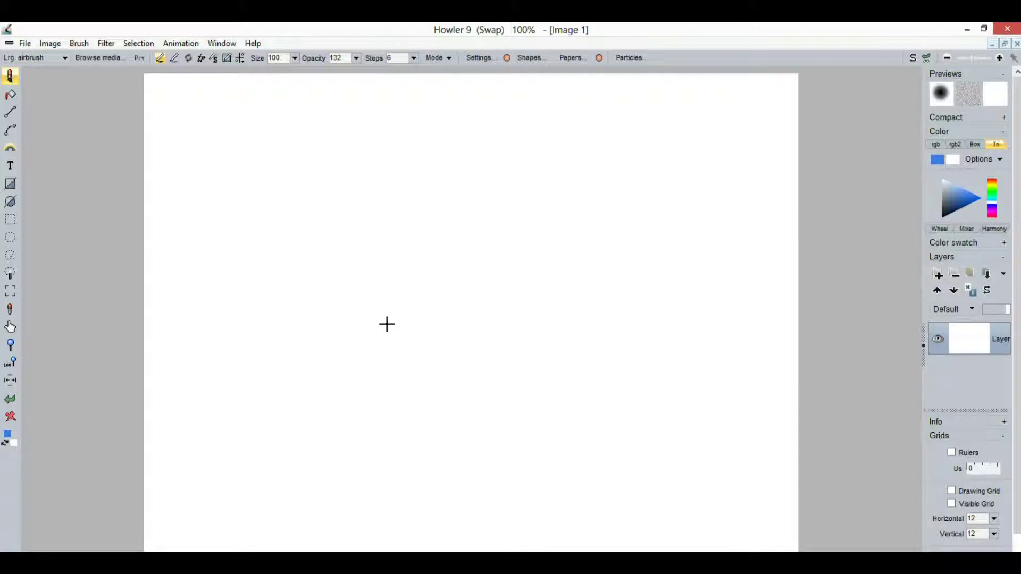
Paint a blue scribble, fill the swap image with Plasma noise, then jump back to the main image
mouse_move(306, 179)
mouse_down()
mouse_move(226, 312)
mouse_move(704, 280)
mouse_move(359, 393)
mouse_move(420, 425)
mouse_up()
click(107, 43)
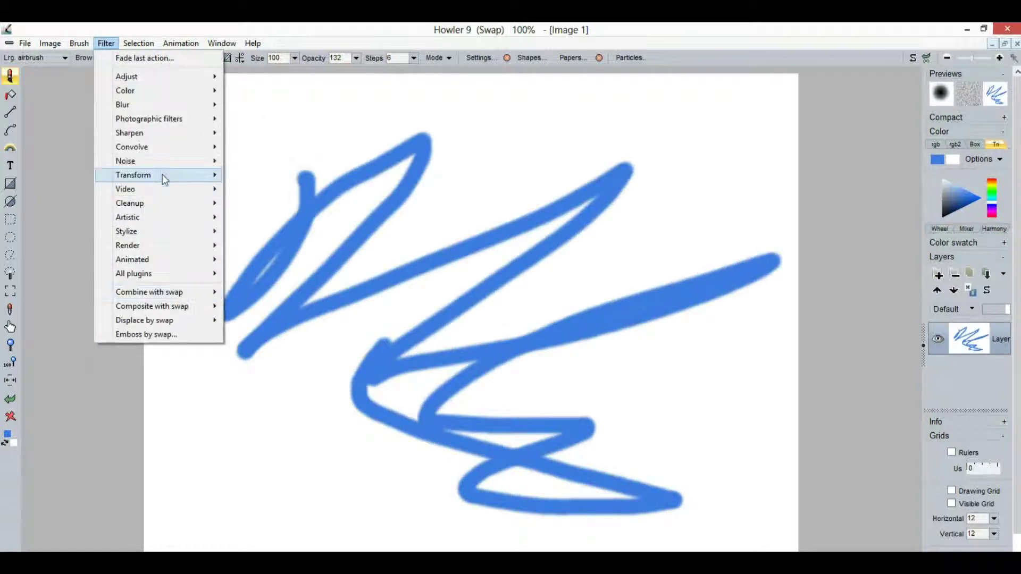
mouse_move(171, 246)
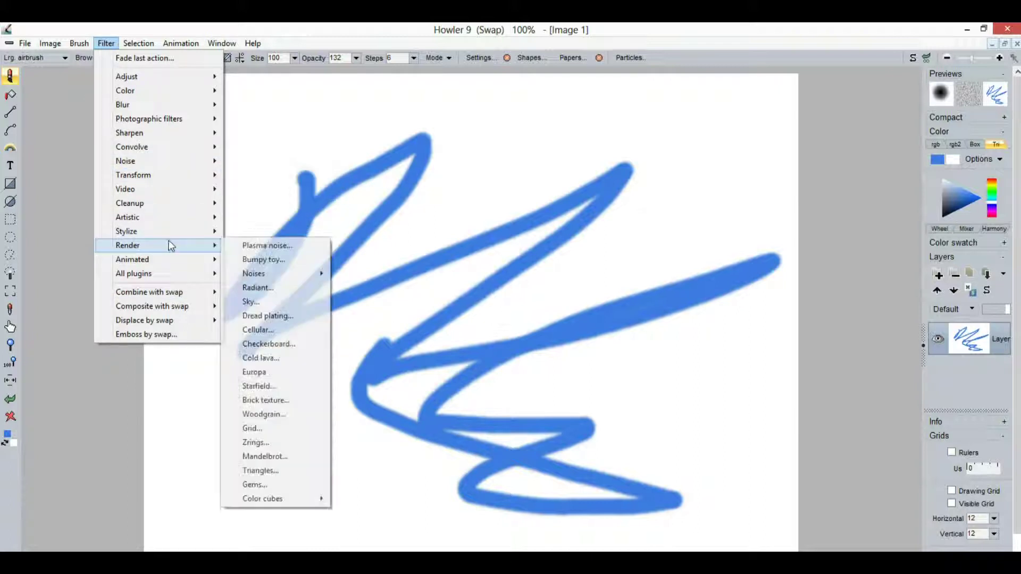
click(292, 245)
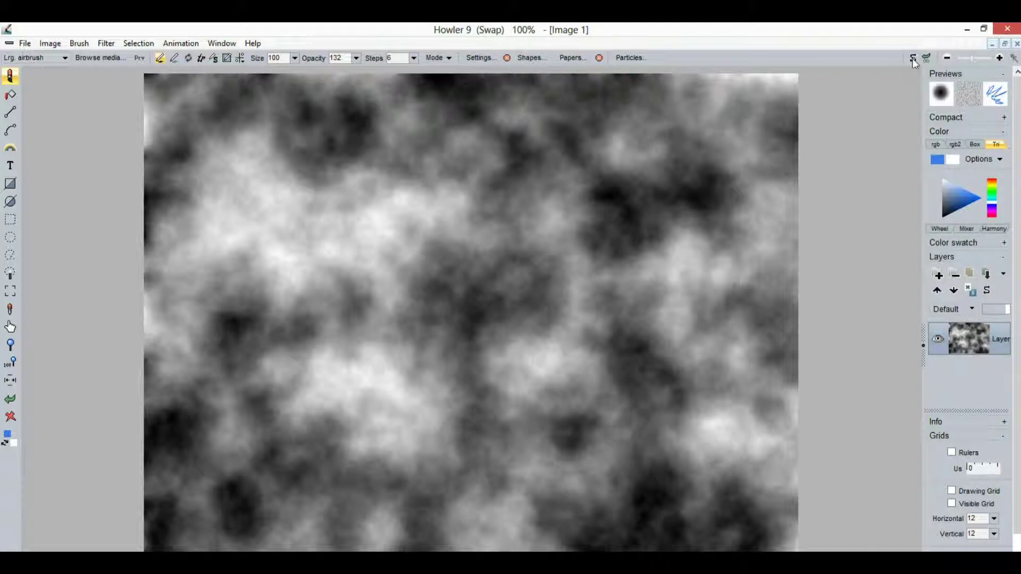
click(52, 45)
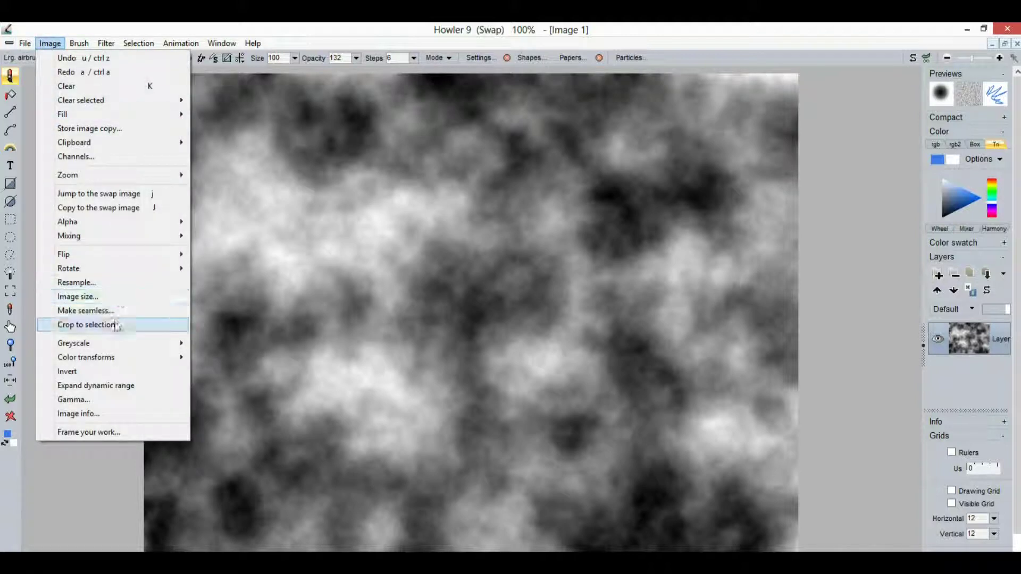
click(161, 191)
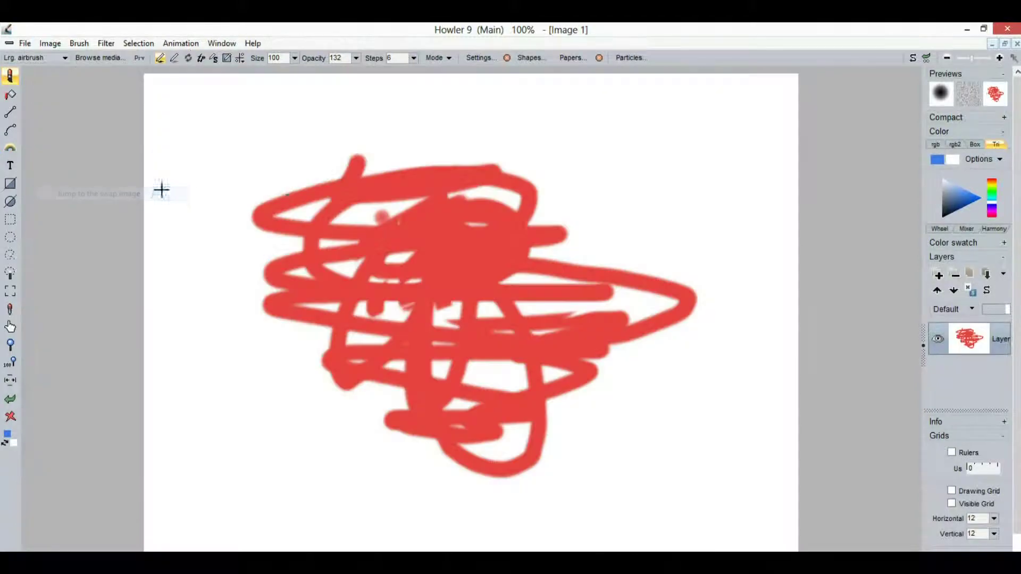
click(913, 58)
click(913, 59)
key(s)
key(s)
click(106, 43)
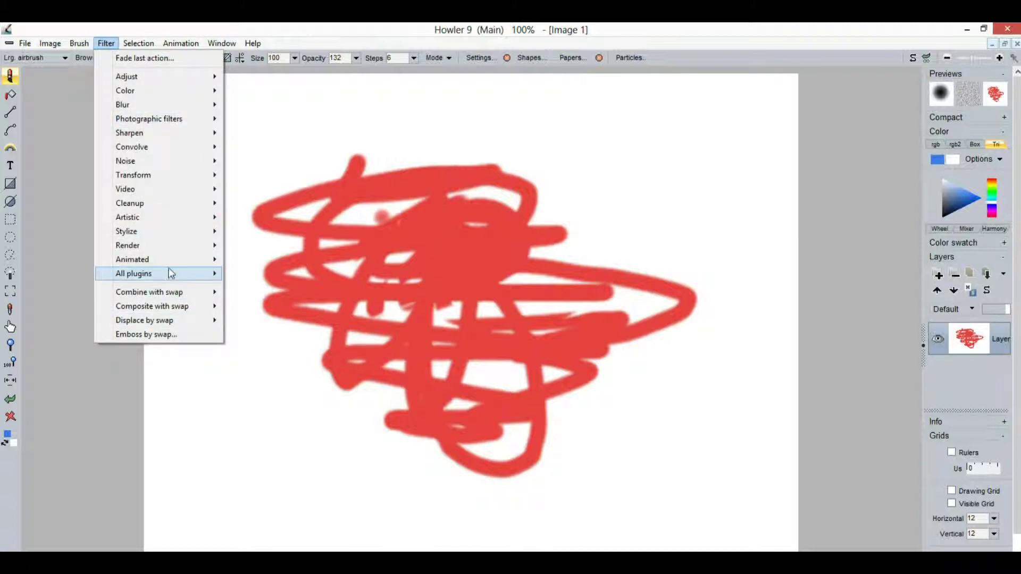
mouse_move(174, 297)
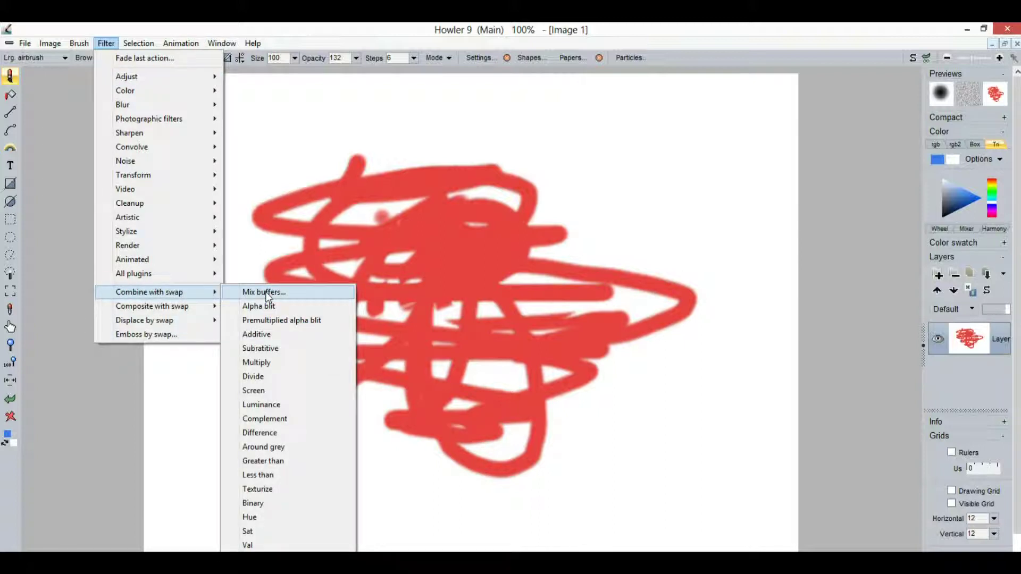
click(266, 292)
mouse_move(468, 294)
mouse_down()
mouse_move(554, 299)
mouse_move(466, 299)
mouse_up()
key(Return)
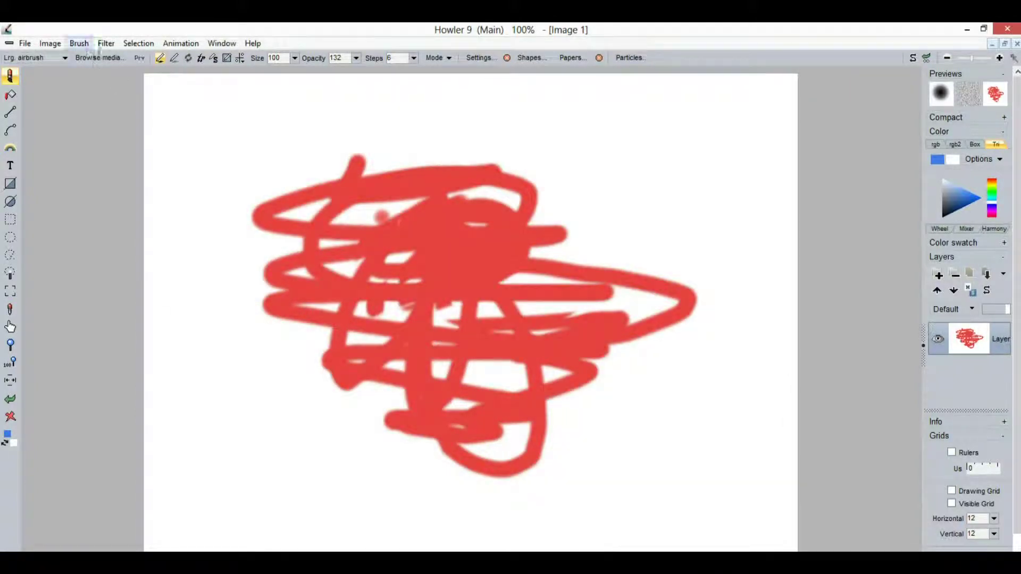
click(106, 43)
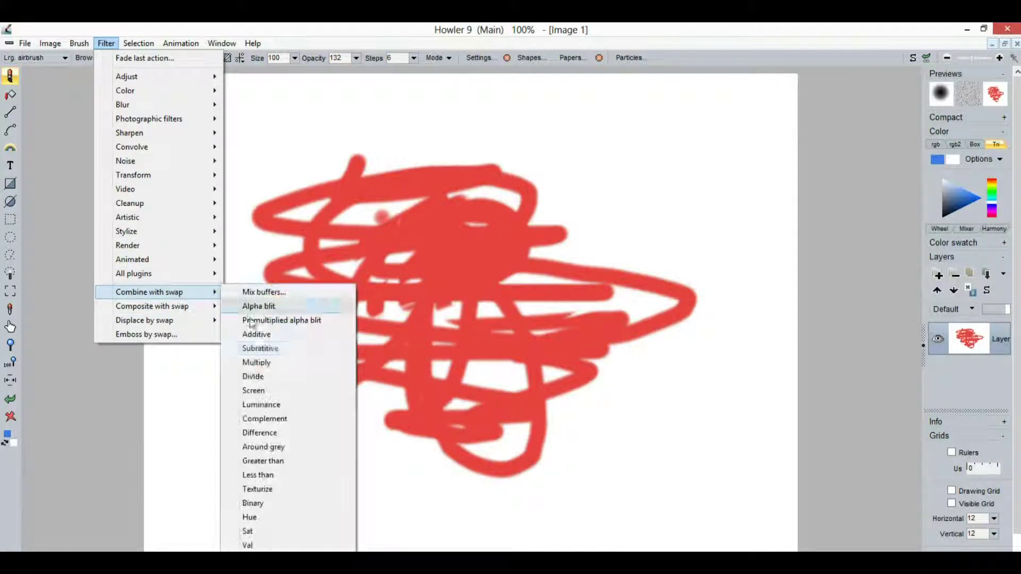
mouse_move(176, 323)
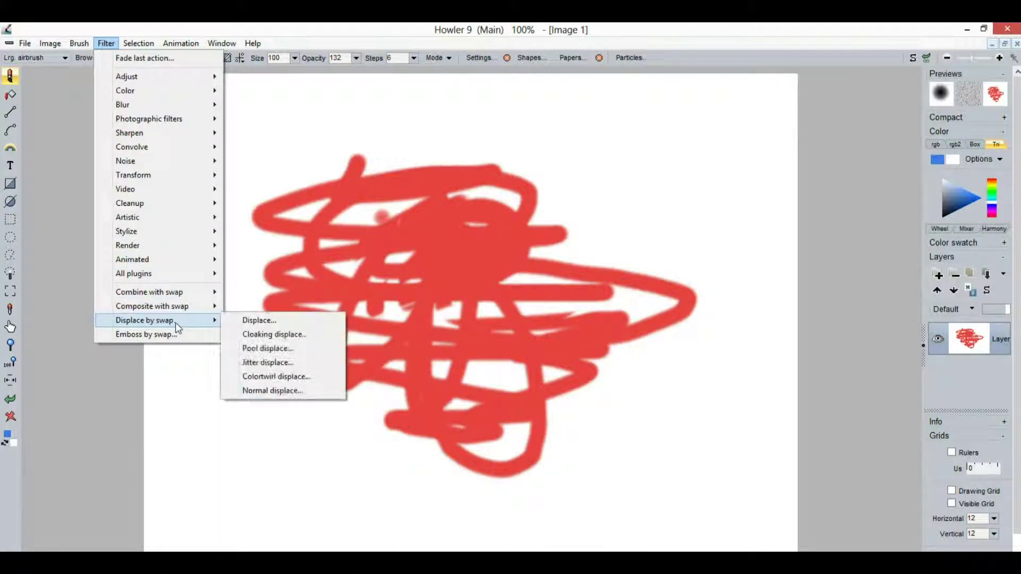
click(307, 322)
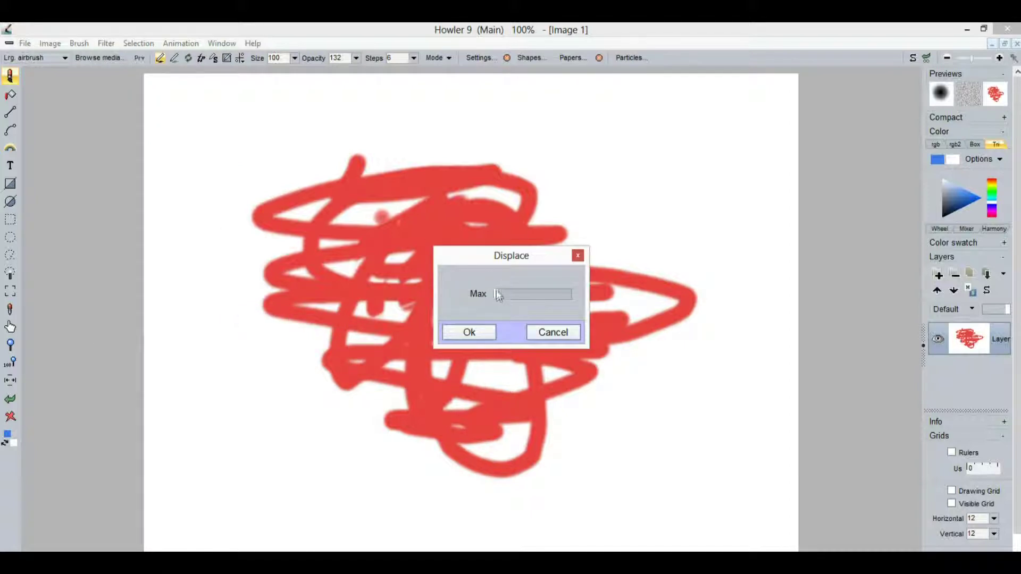
mouse_move(496, 292)
mouse_down()
mouse_move(582, 295)
mouse_move(513, 295)
mouse_move(579, 296)
mouse_move(534, 296)
mouse_move(562, 311)
mouse_up()
click(553, 332)
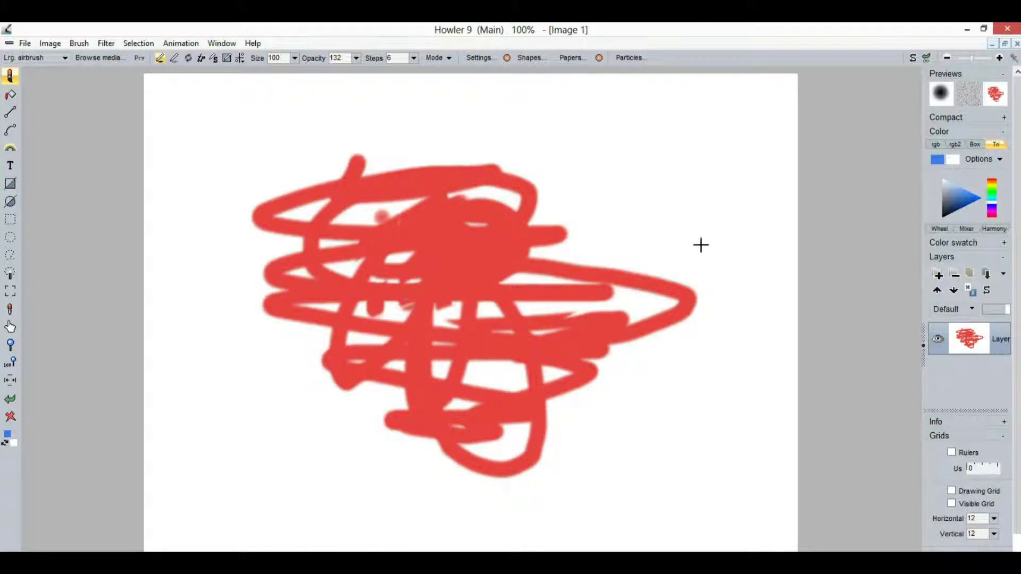
Turn the red-scribble image into a 30-frame animation
click(181, 43)
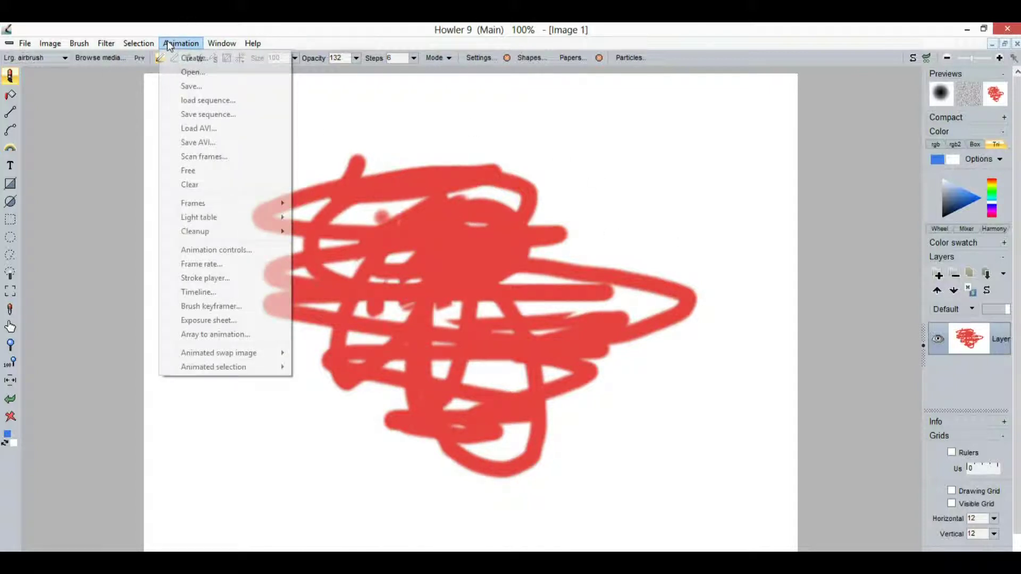
click(188, 60)
click(295, 394)
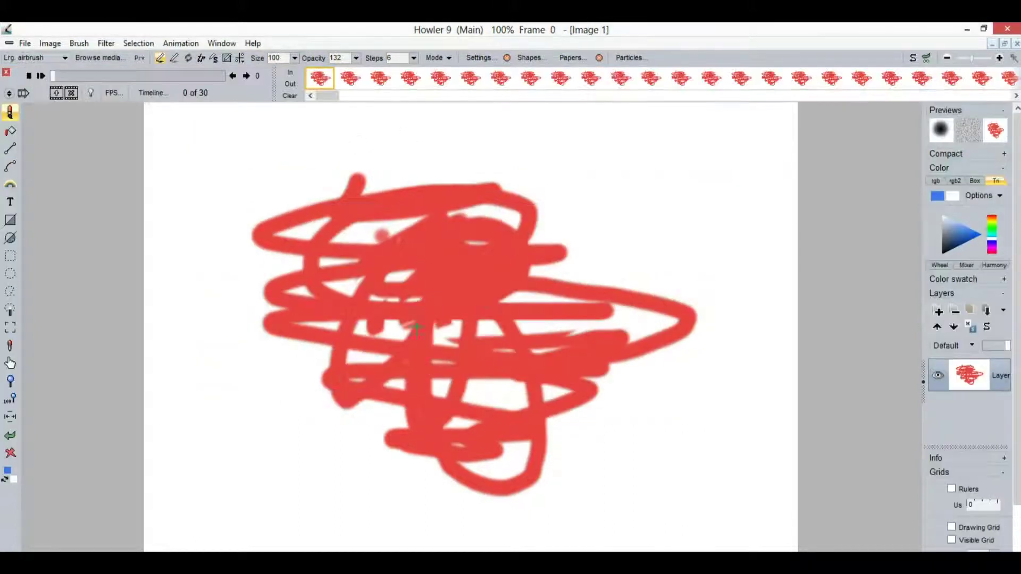
Step through frames 0–4 in the frame strip, ending on frame 1
click(351, 80)
click(379, 80)
click(444, 81)
click(406, 81)
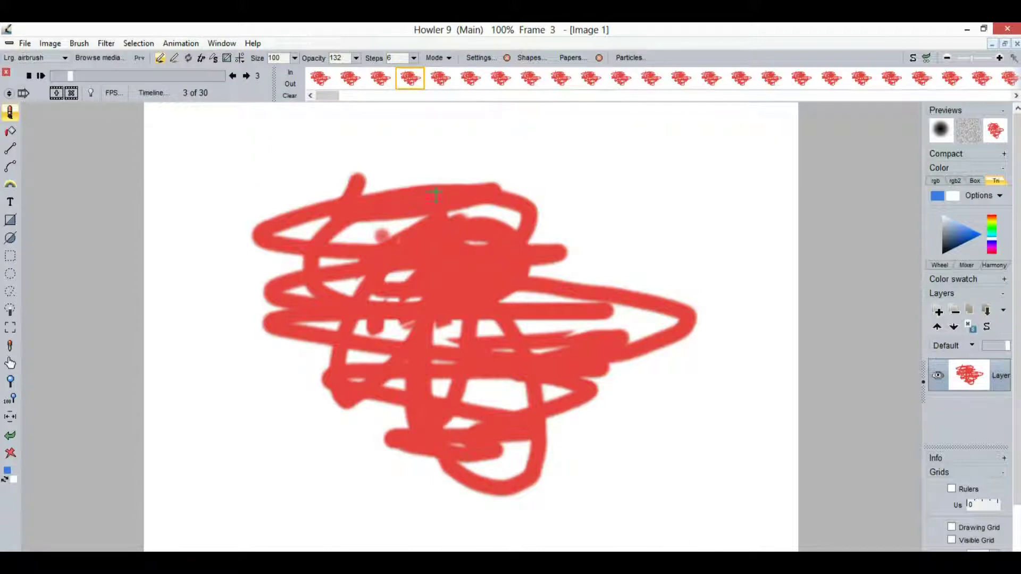
click(325, 80)
click(351, 79)
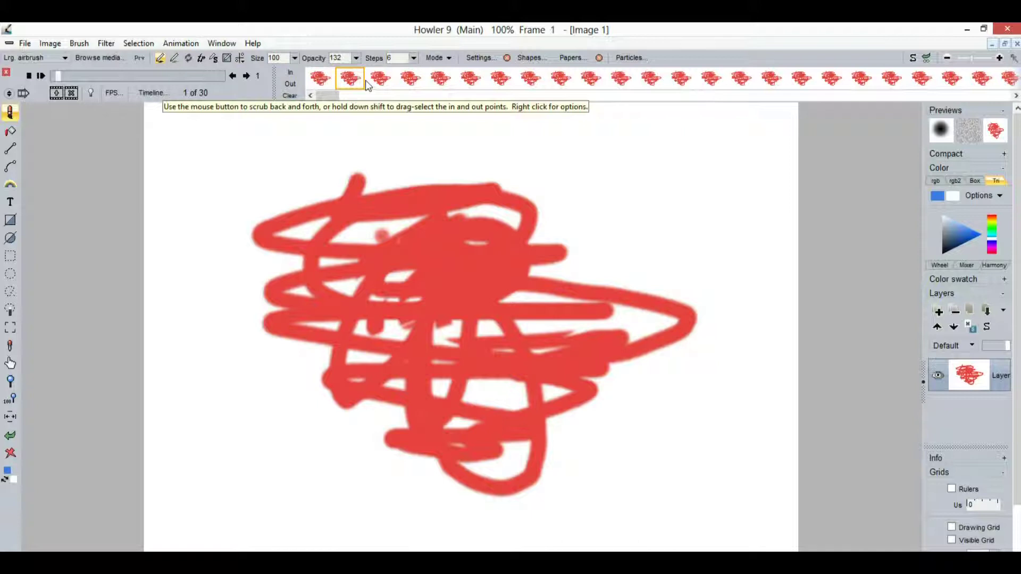
Pick the Displace filter in the Timeline editor and raise its Max displace amount
click(153, 93)
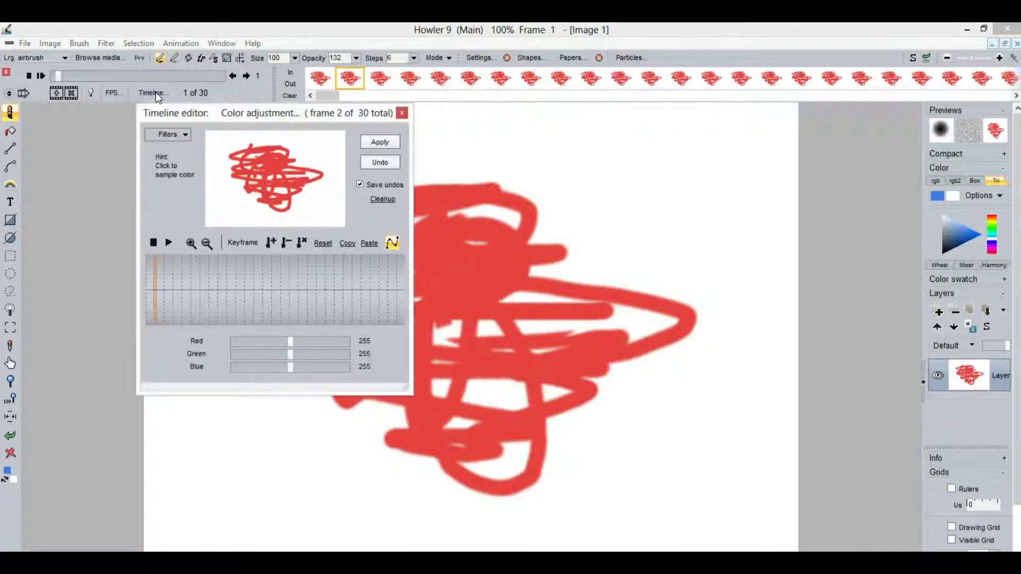
click(161, 134)
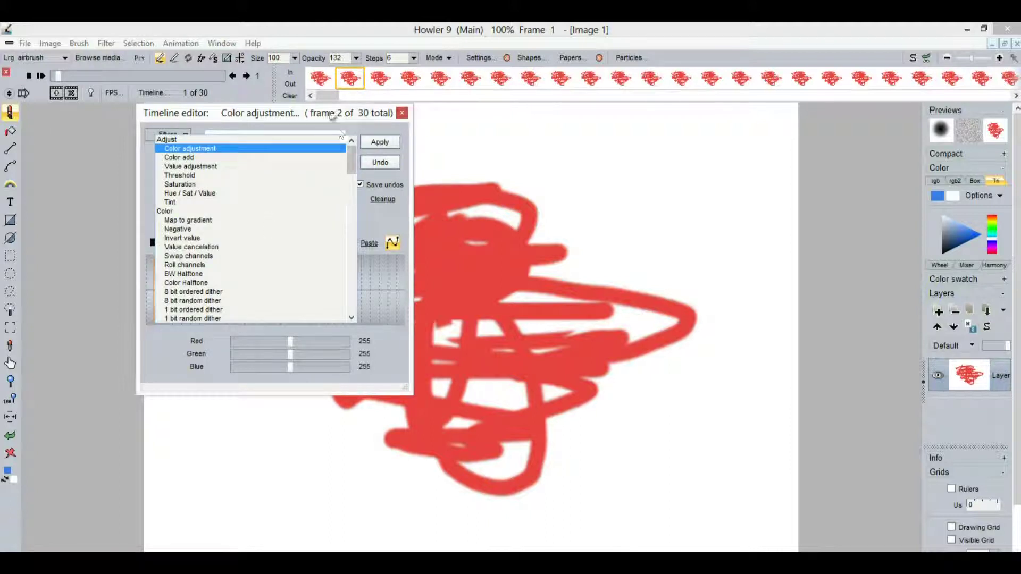
click(323, 80)
click(178, 135)
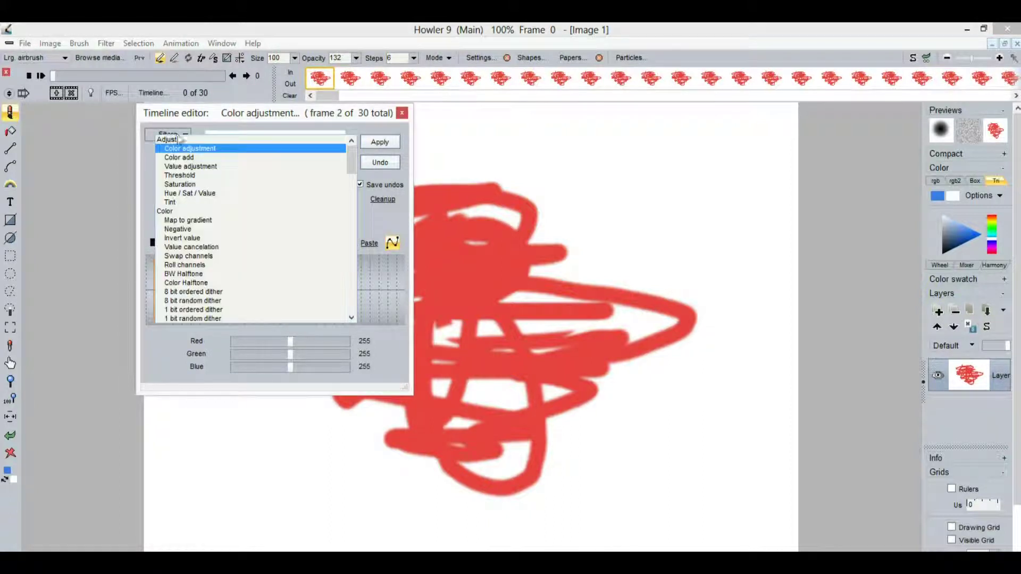
drag(352, 169, 350, 304)
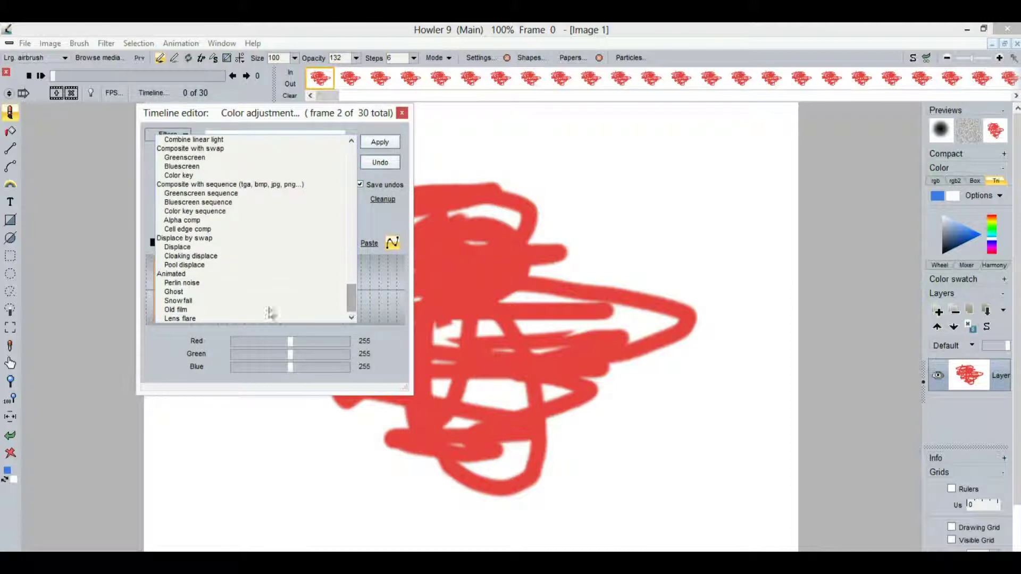
click(182, 248)
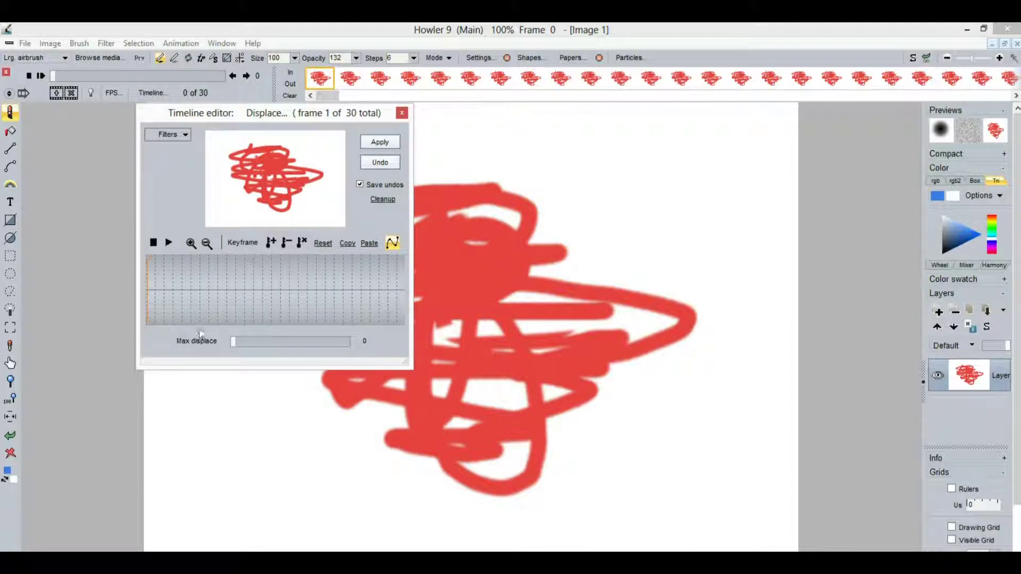
drag(233, 341, 340, 343)
Preview the Displace effect across several frames, then close the timeline editor
click(351, 79)
click(381, 80)
click(412, 81)
click(440, 79)
click(471, 80)
click(275, 183)
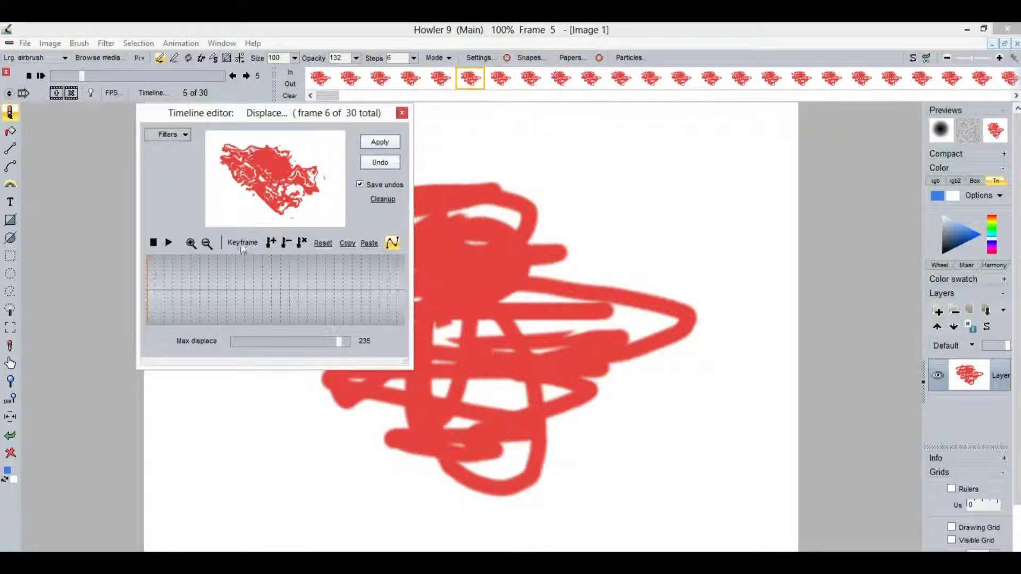
mouse_move(222, 273)
mouse_down()
mouse_move(371, 291)
mouse_move(258, 285)
mouse_move(263, 319)
mouse_move(247, 340)
mouse_move(330, 342)
mouse_move(227, 341)
mouse_move(328, 343)
mouse_move(302, 338)
mouse_up()
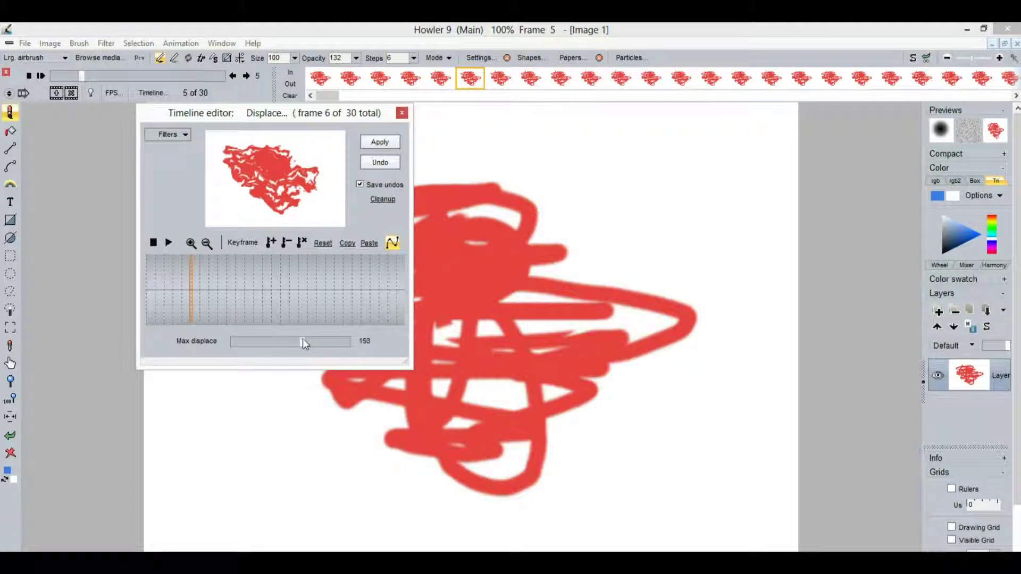
click(402, 113)
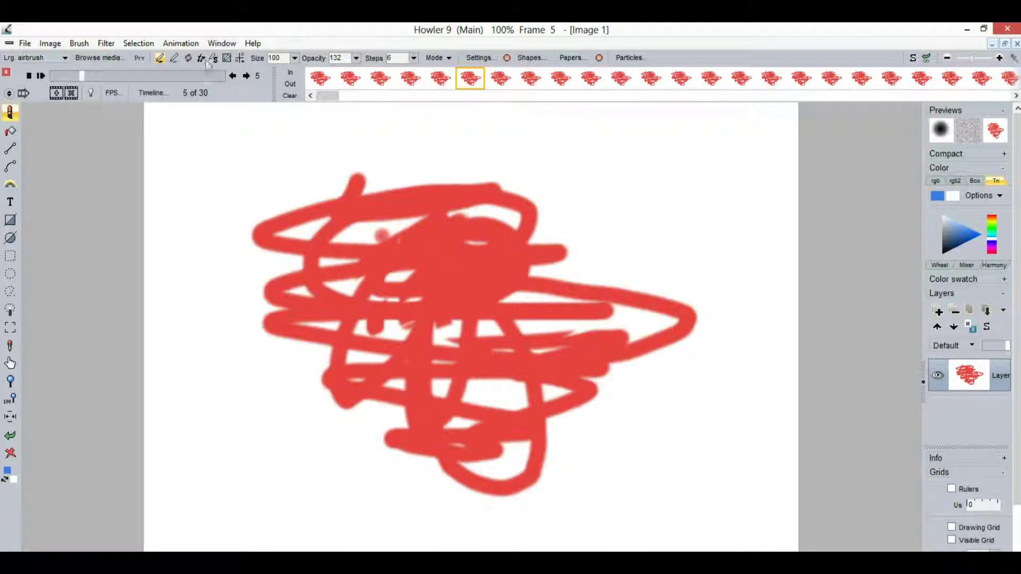
click(193, 47)
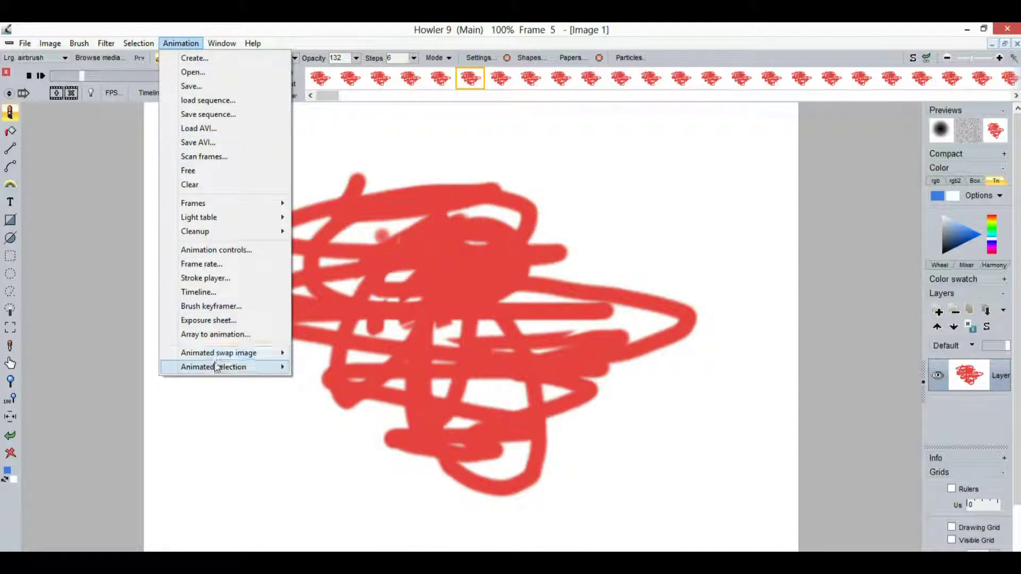
mouse_move(230, 356)
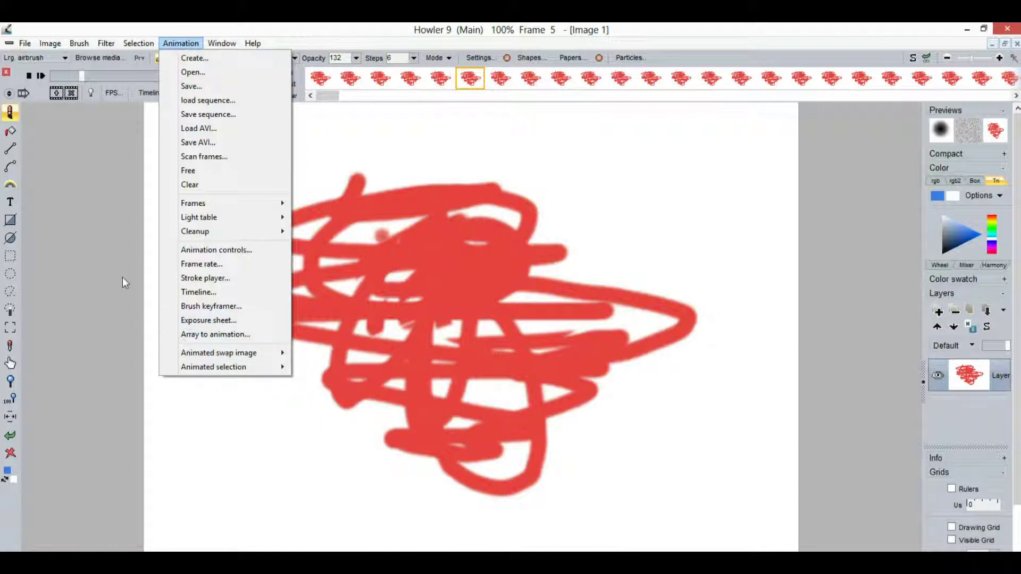
mouse_move(222, 43)
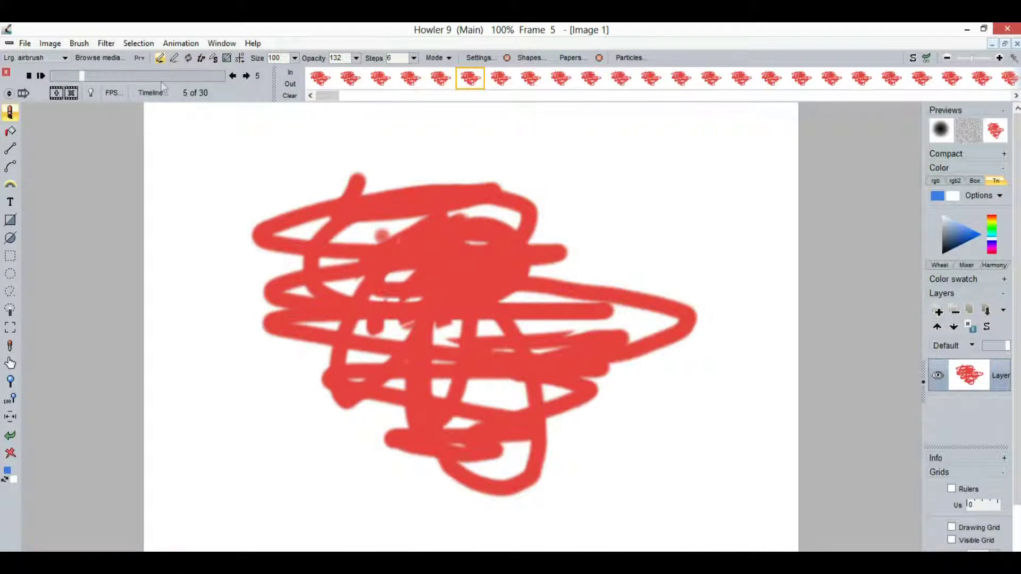
Load chaos.avi with all 119 frames, then play it back and scrub to a later frame
click(180, 44)
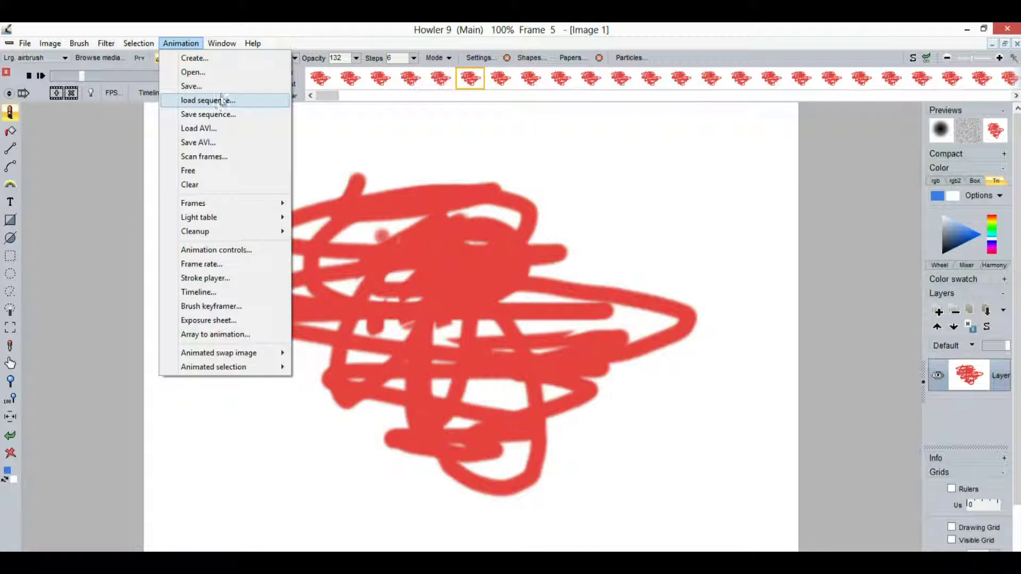
click(225, 130)
click(558, 245)
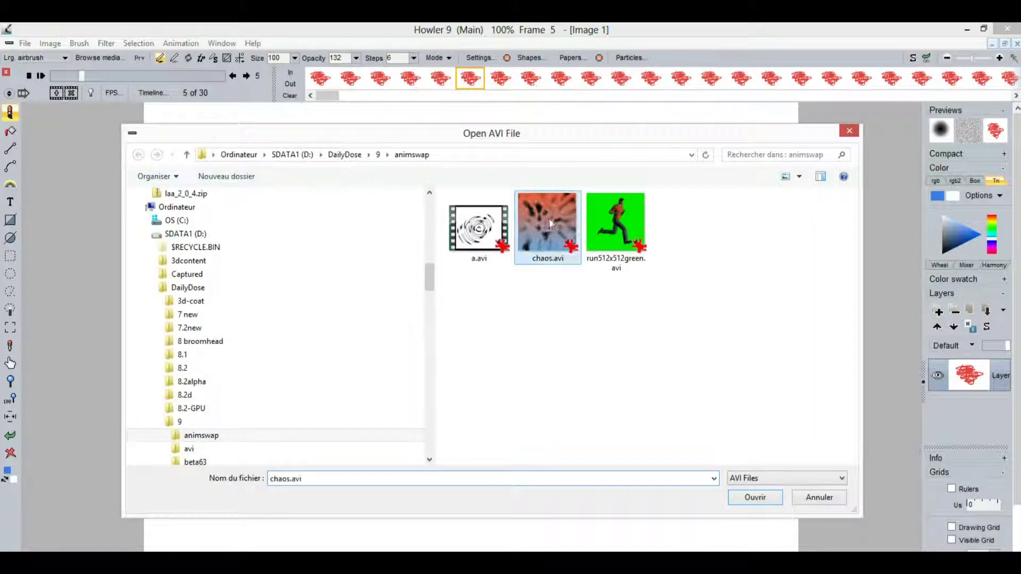
click(757, 497)
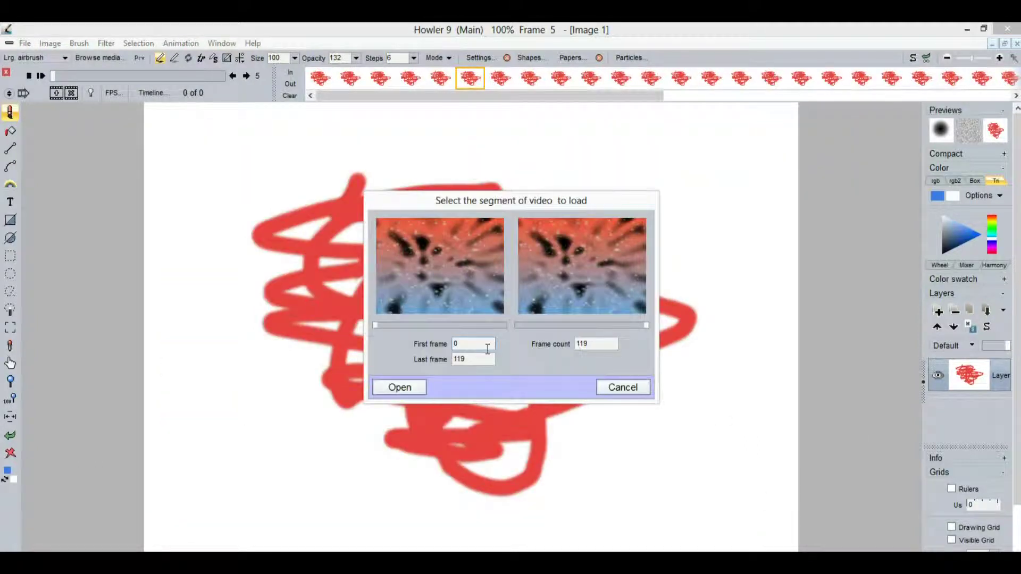
mouse_move(380, 324)
mouse_down()
mouse_move(478, 326)
mouse_move(364, 326)
mouse_up()
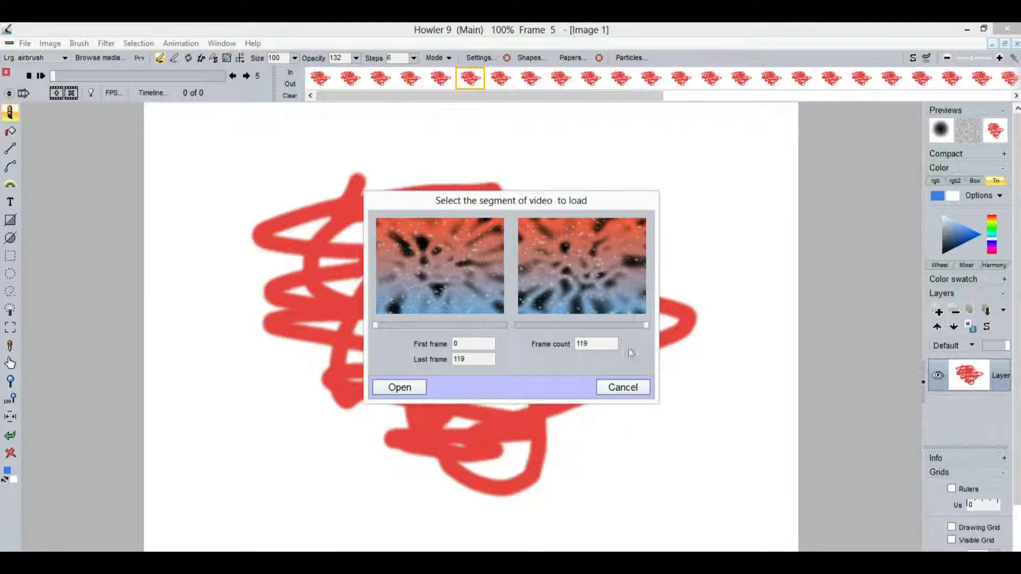
click(400, 388)
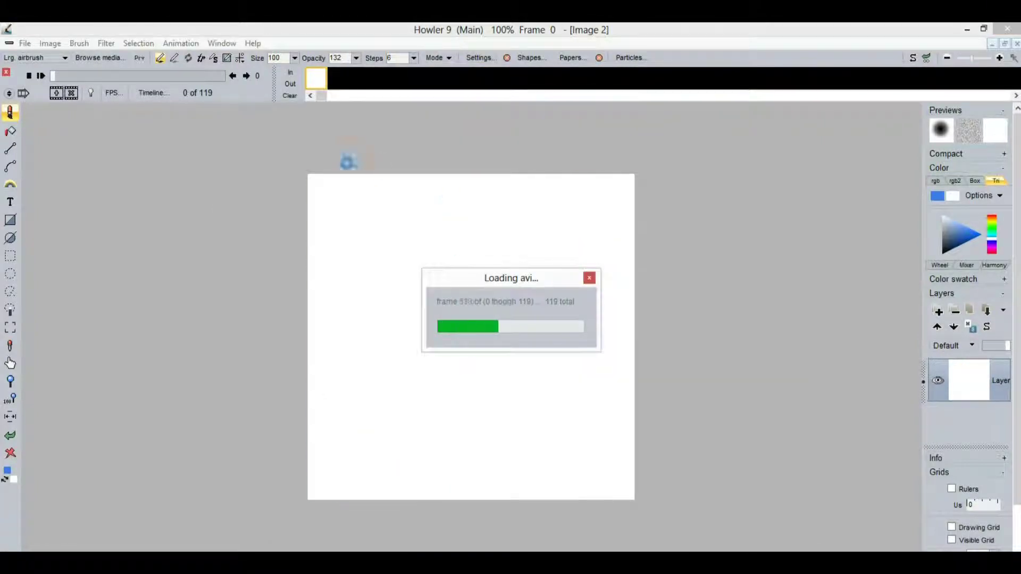
click(41, 76)
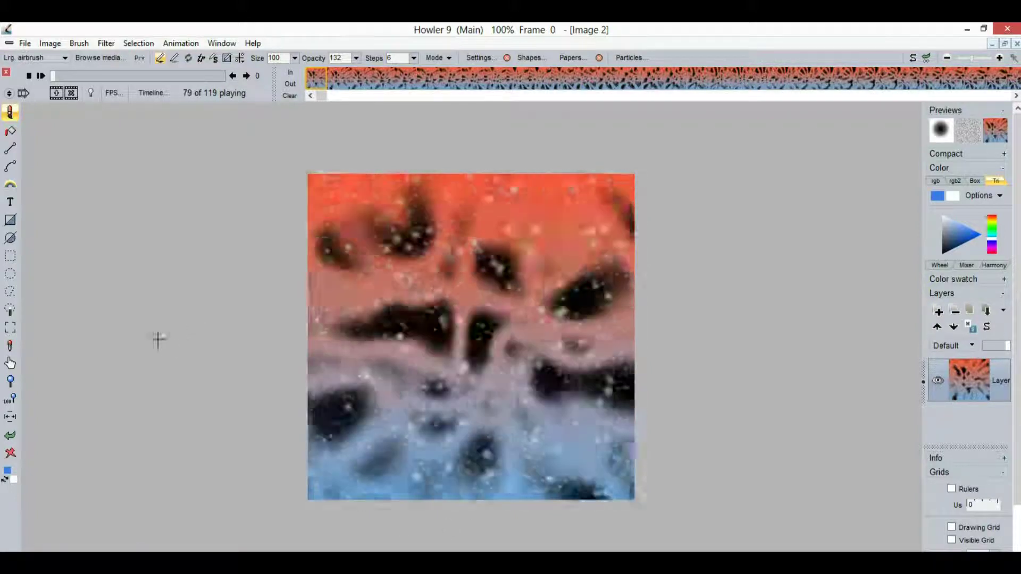
drag(103, 73, 51, 73)
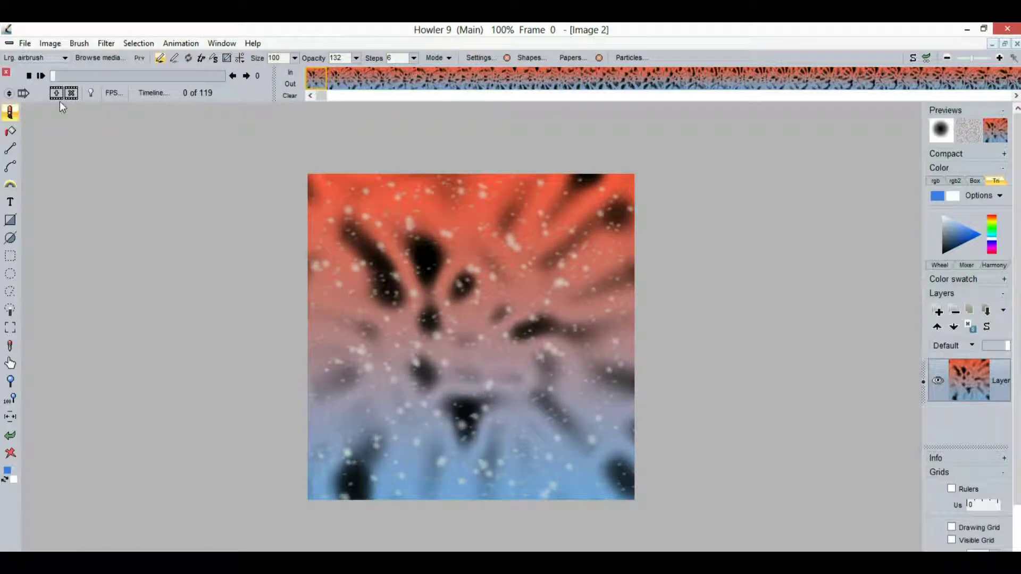
Load run512x512green.avi with all its frames via Animation > Load AVI
click(189, 44)
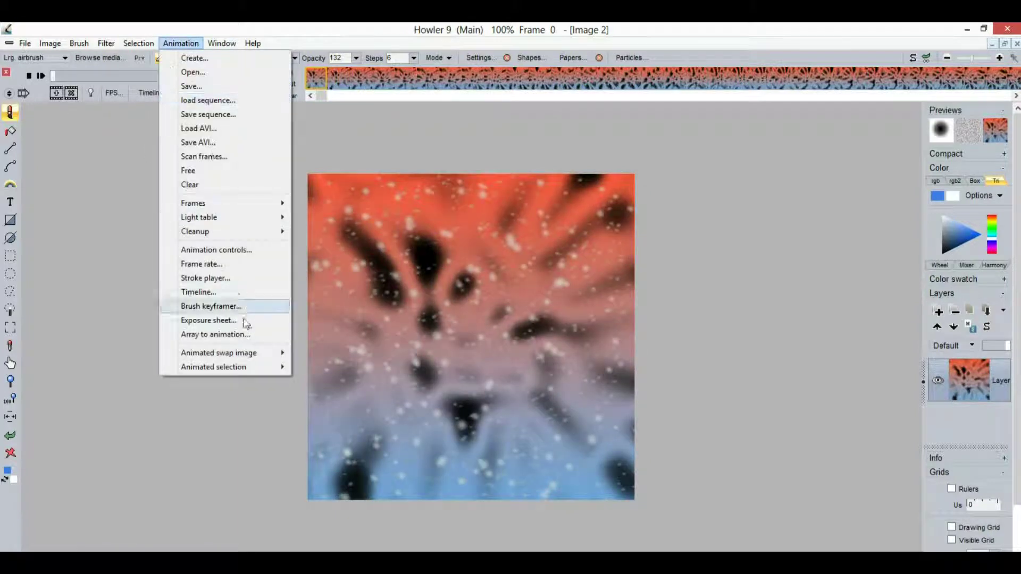
click(213, 131)
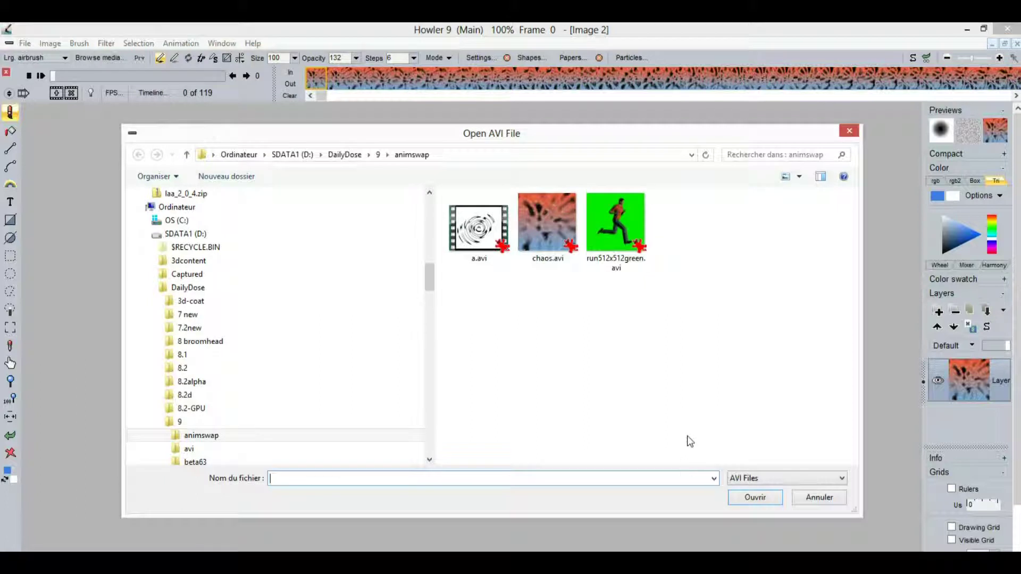
click(617, 229)
click(755, 497)
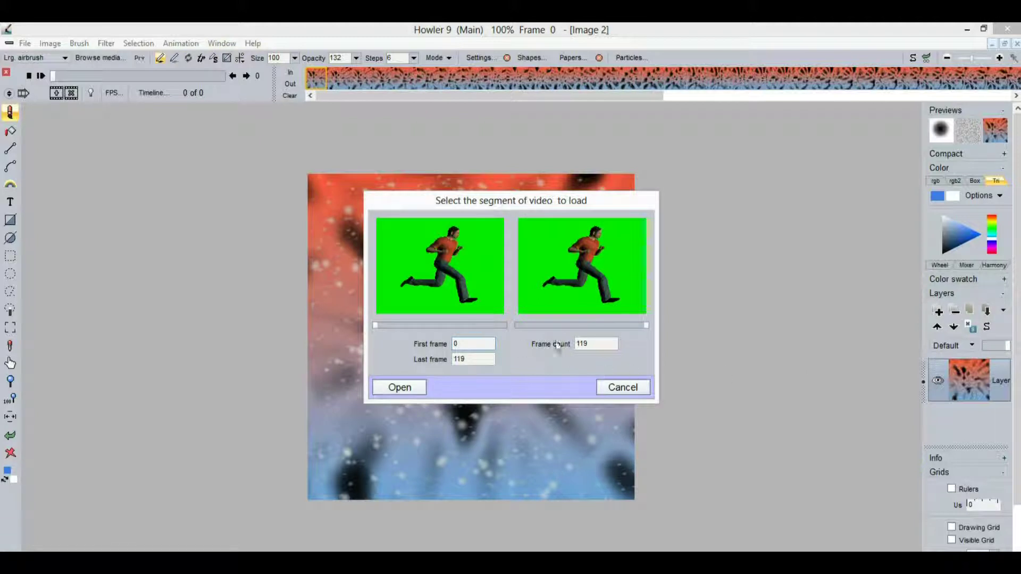
click(414, 386)
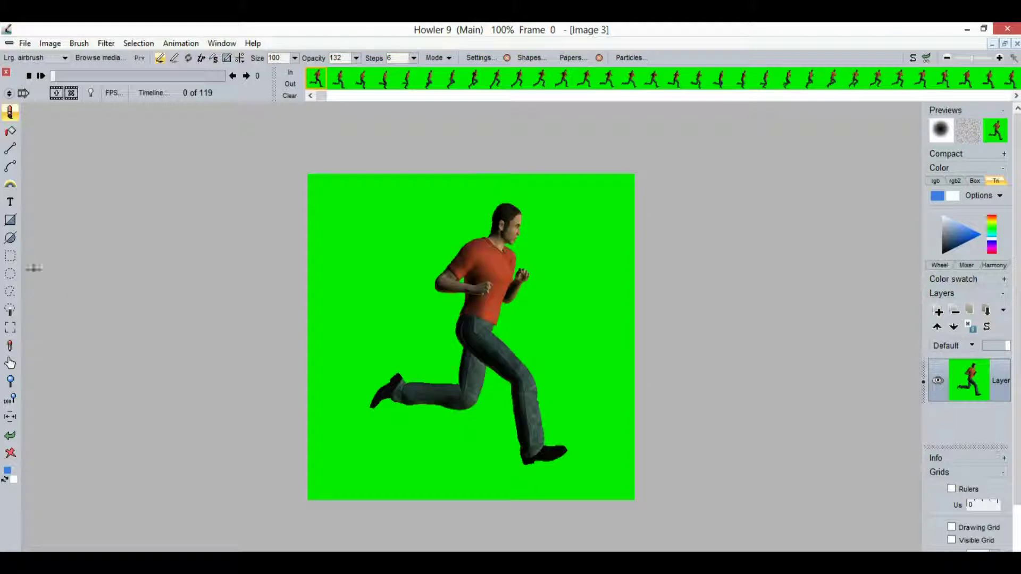
drag(73, 74, 196, 77)
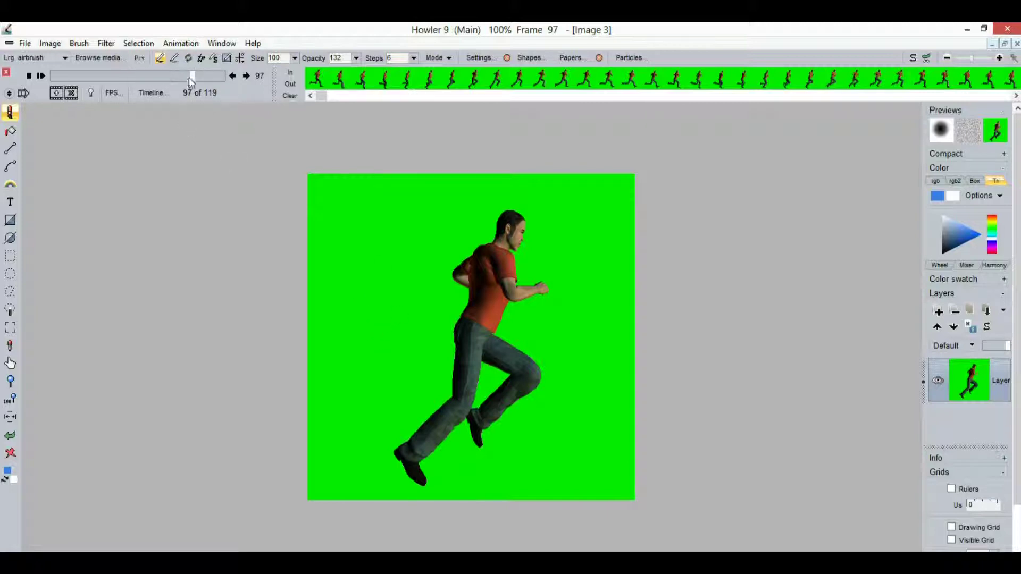
mouse_move(188, 76)
mouse_down()
mouse_move(110, 78)
mouse_move(215, 75)
mouse_move(109, 77)
mouse_move(179, 70)
mouse_up()
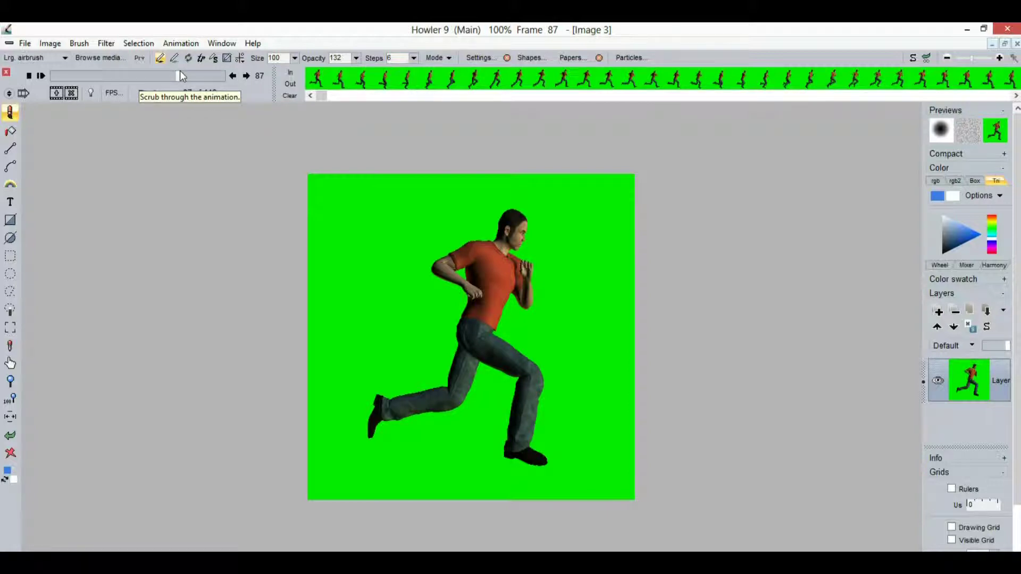
drag(179, 71, 206, 76)
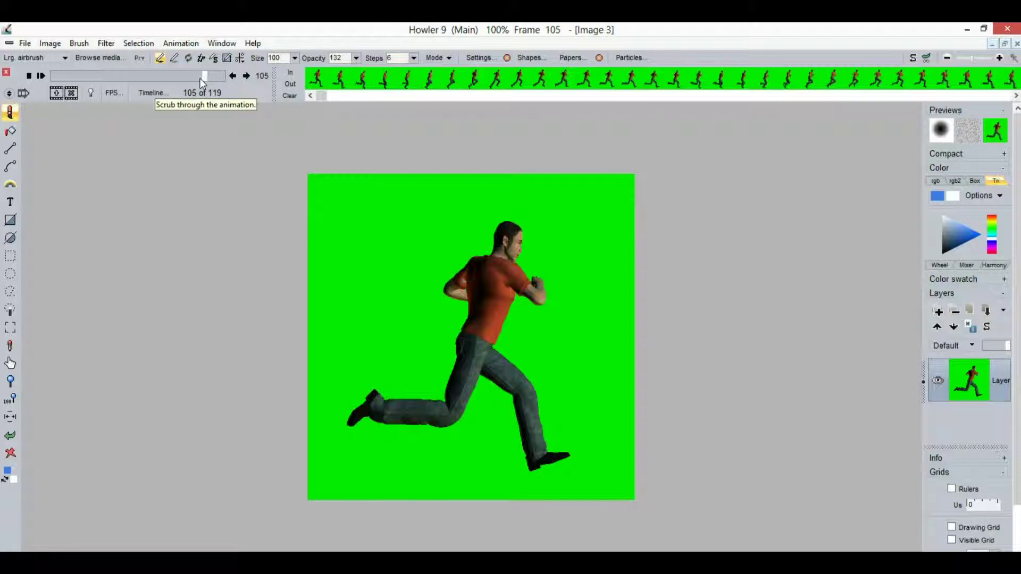
drag(199, 78, 177, 80)
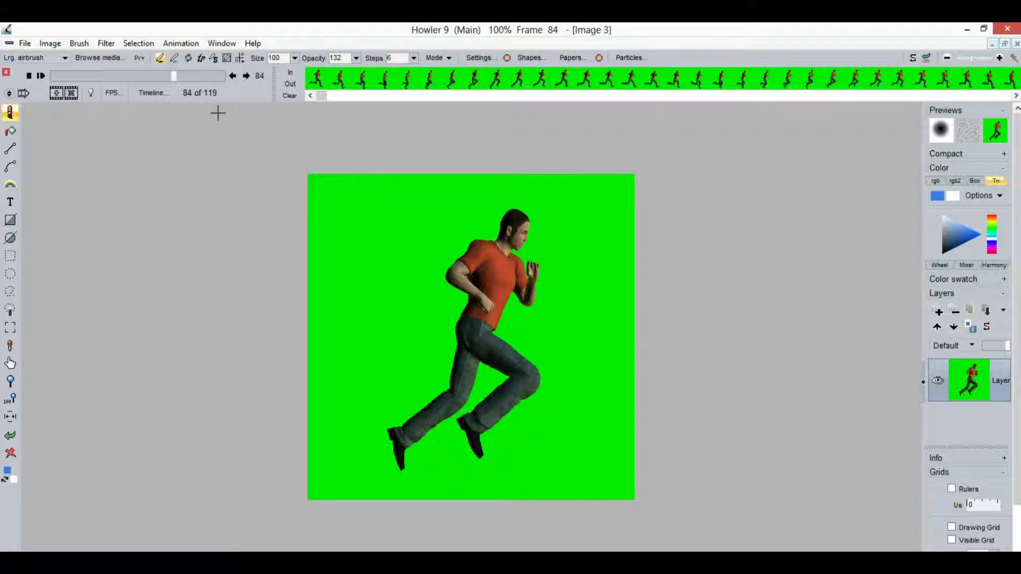
drag(174, 76, 123, 76)
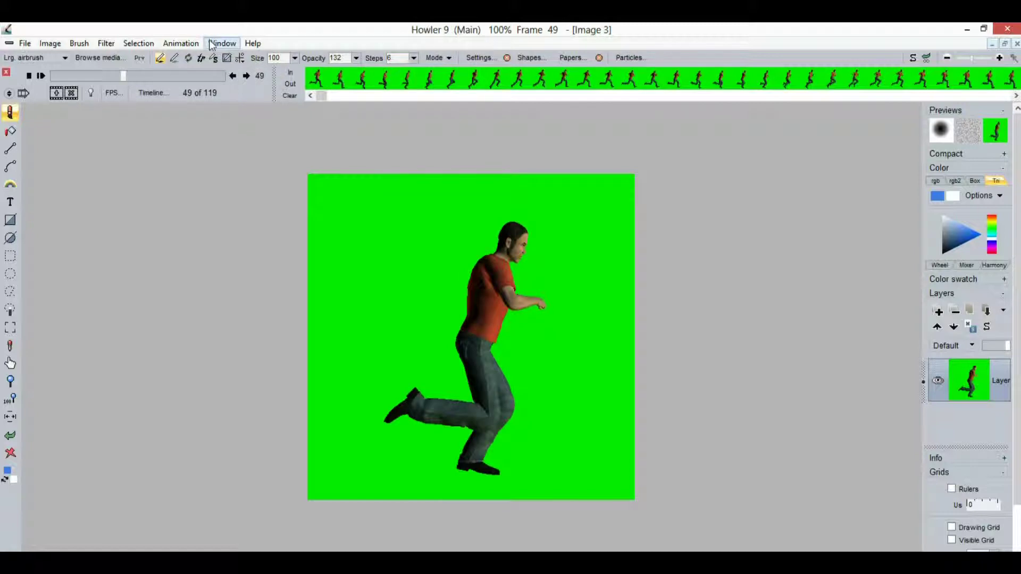
Load chaos.avi again with all 119 frames and step ahead in the clip
click(181, 43)
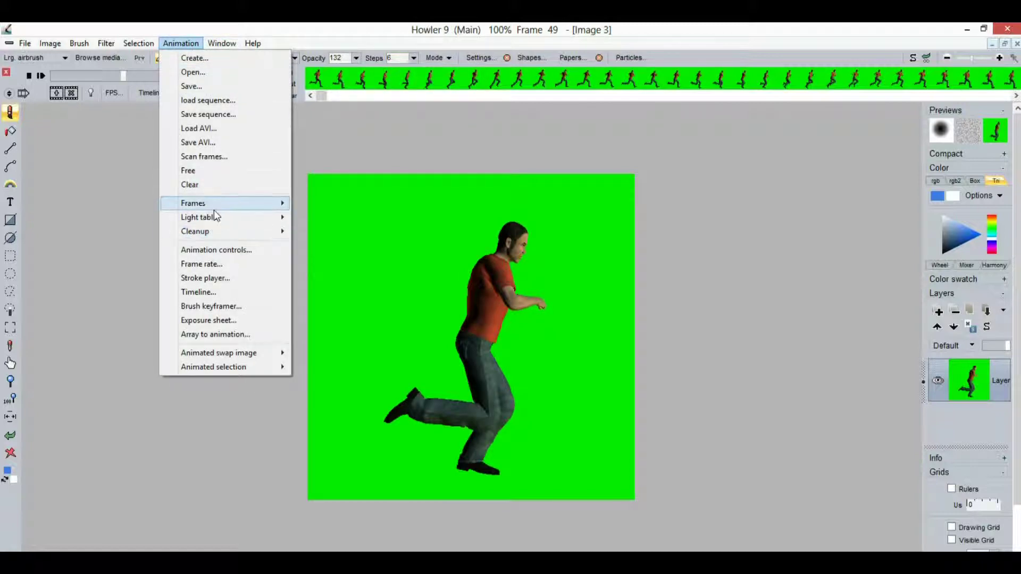
click(235, 129)
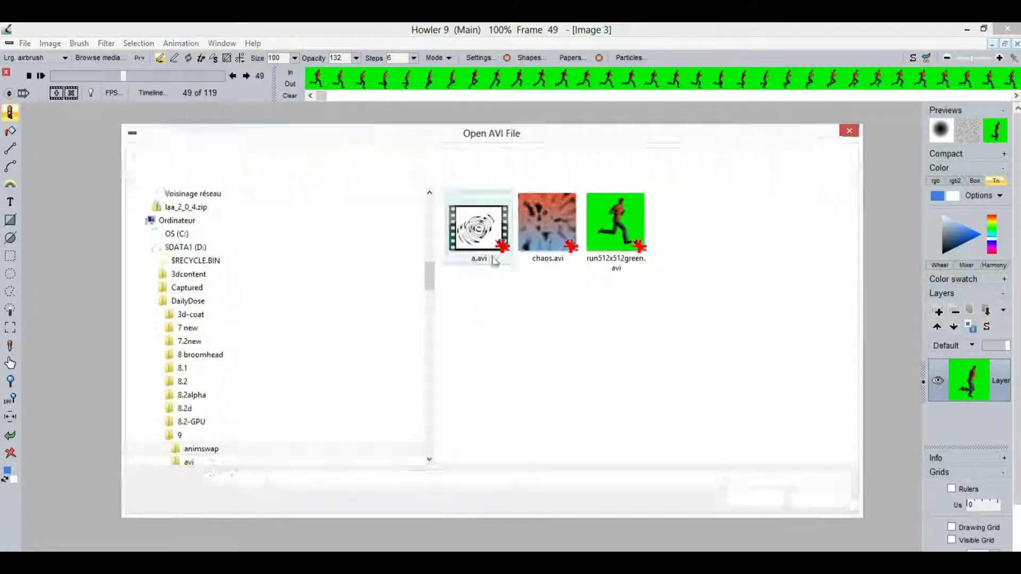
click(547, 250)
click(761, 498)
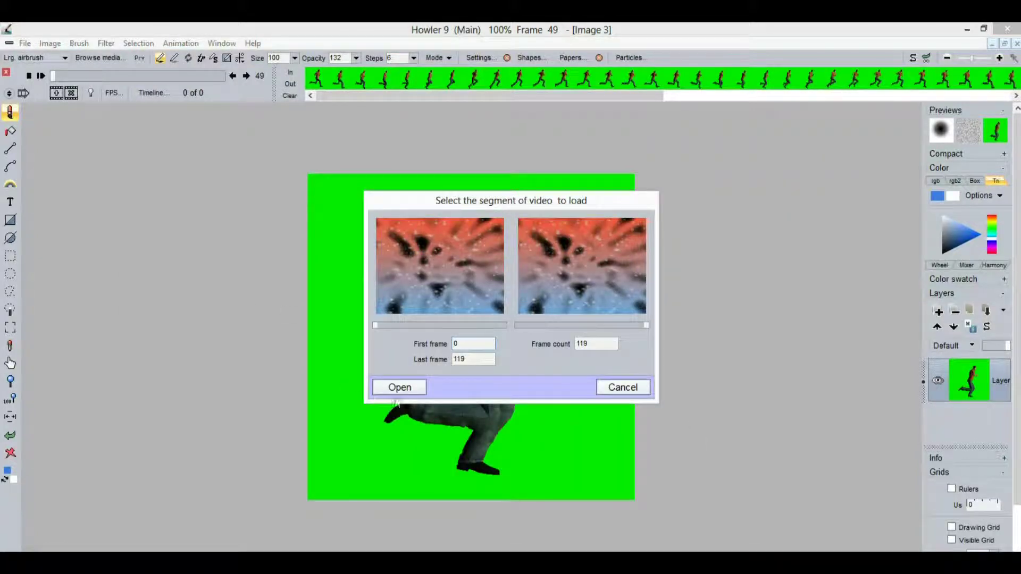
click(400, 388)
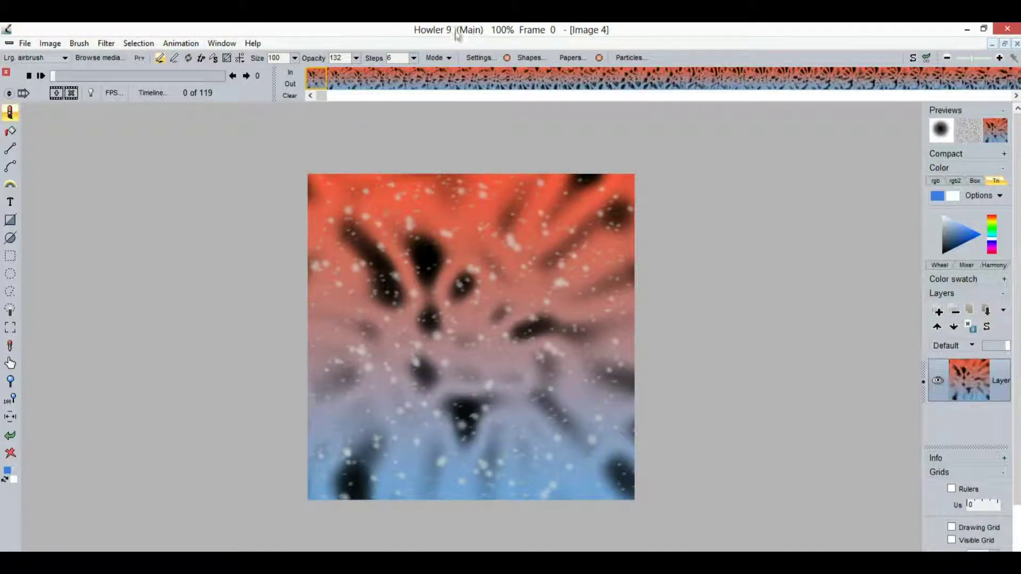
click(102, 76)
Load chaos.avi, frames 0–119, as the animated swap image
click(181, 43)
mouse_move(220, 355)
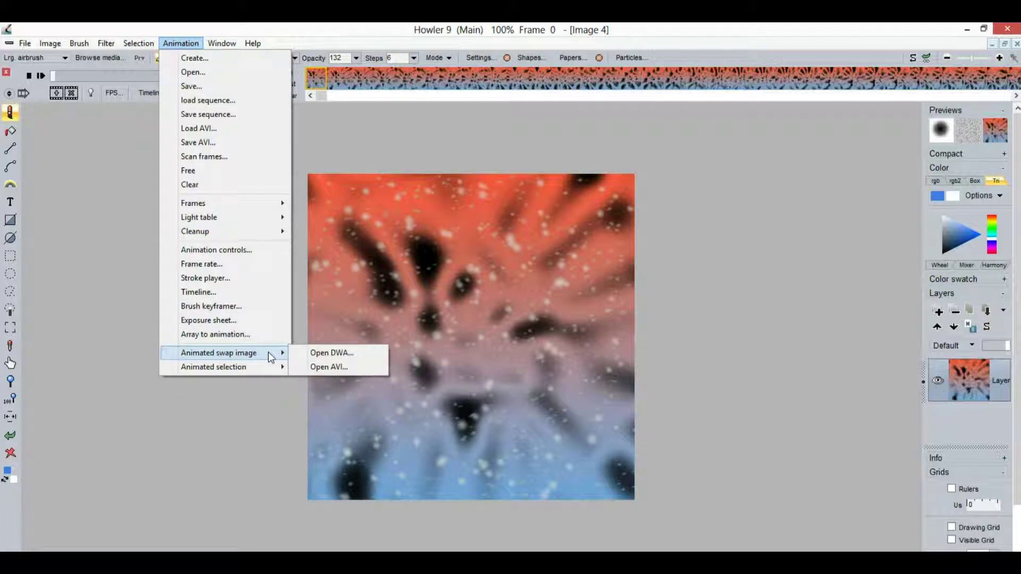
click(355, 365)
click(568, 214)
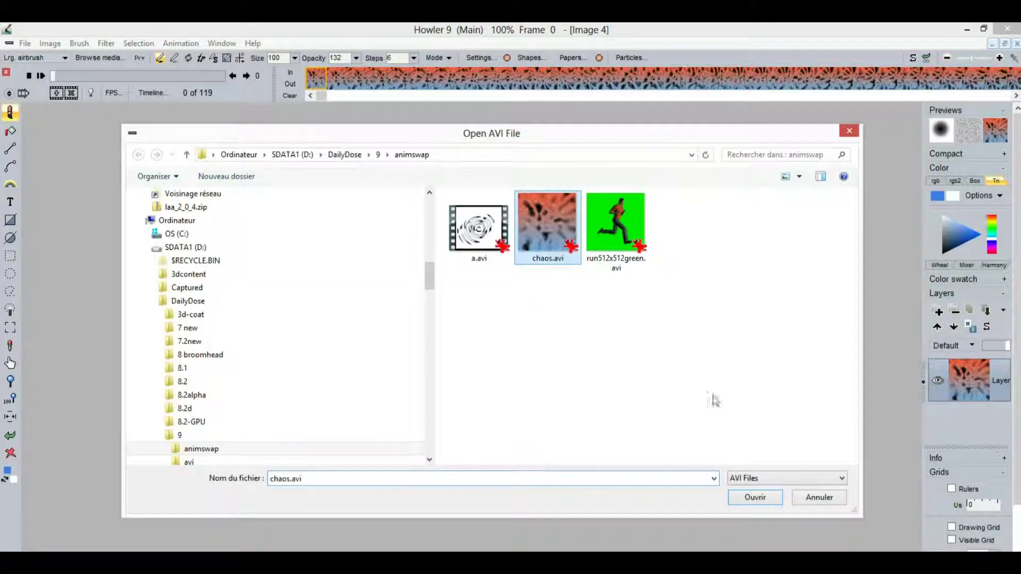
click(755, 497)
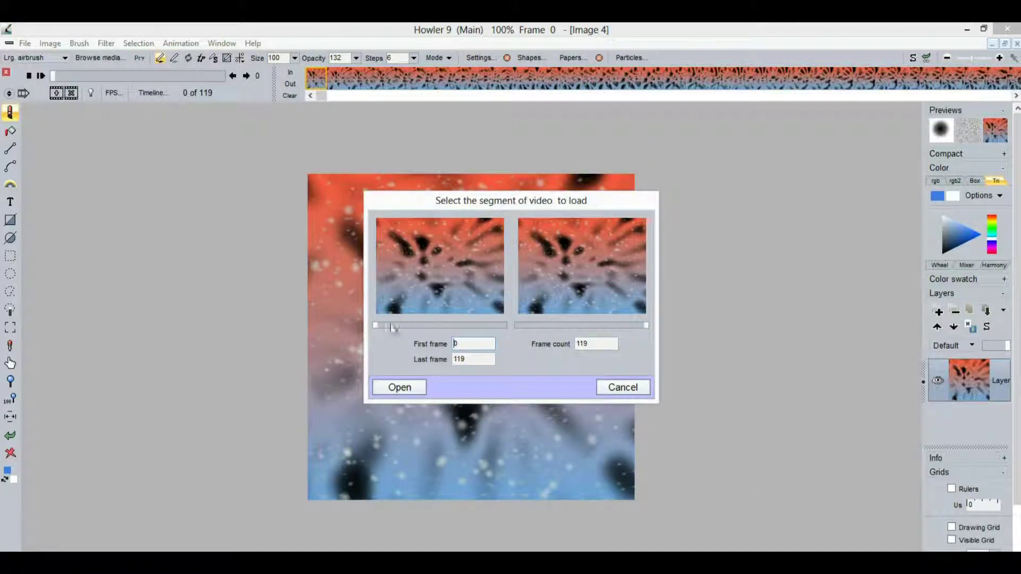
mouse_move(378, 324)
mouse_down()
mouse_move(409, 328)
mouse_move(375, 327)
mouse_up()
mouse_move(644, 327)
mouse_down()
mouse_move(623, 327)
mouse_move(658, 333)
mouse_up()
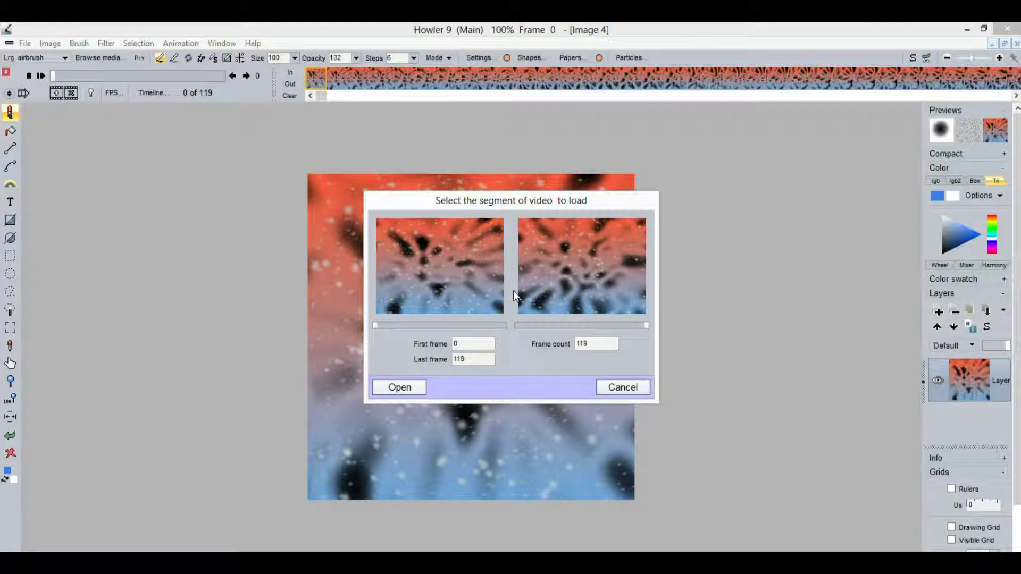
click(410, 388)
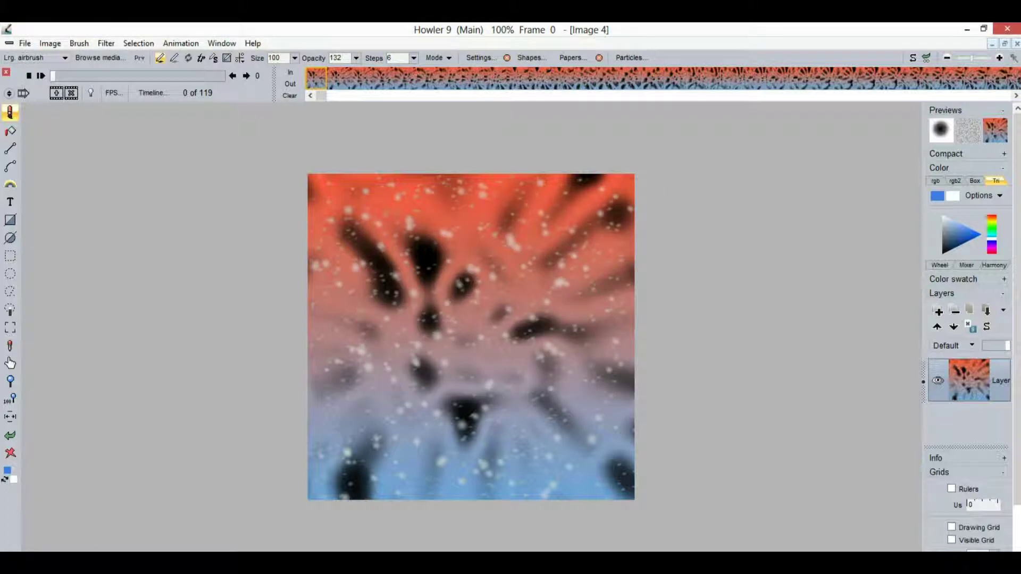
click(180, 43)
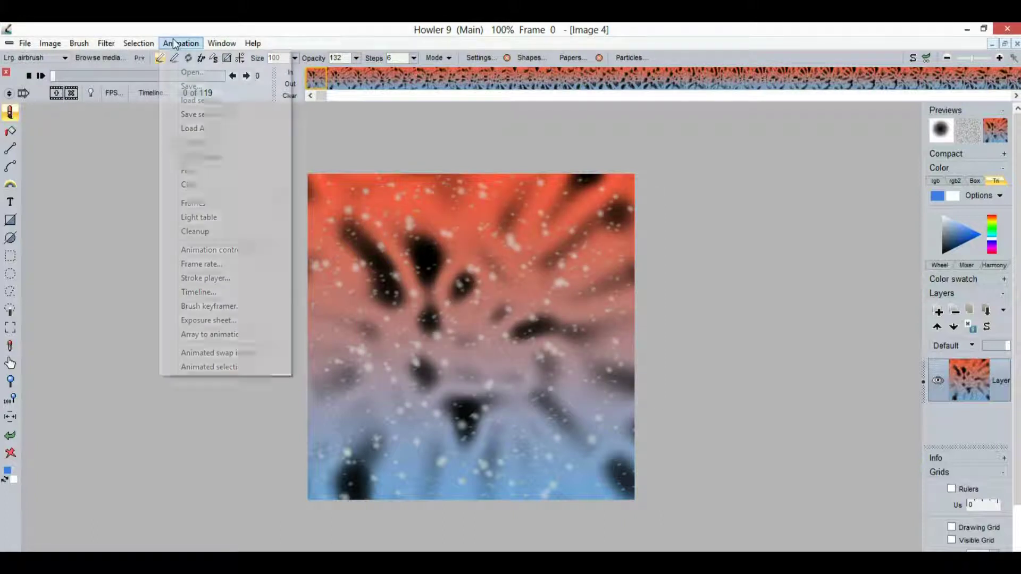
Open run512x512green.avi as a new animation, keeping all 119 frames
click(227, 132)
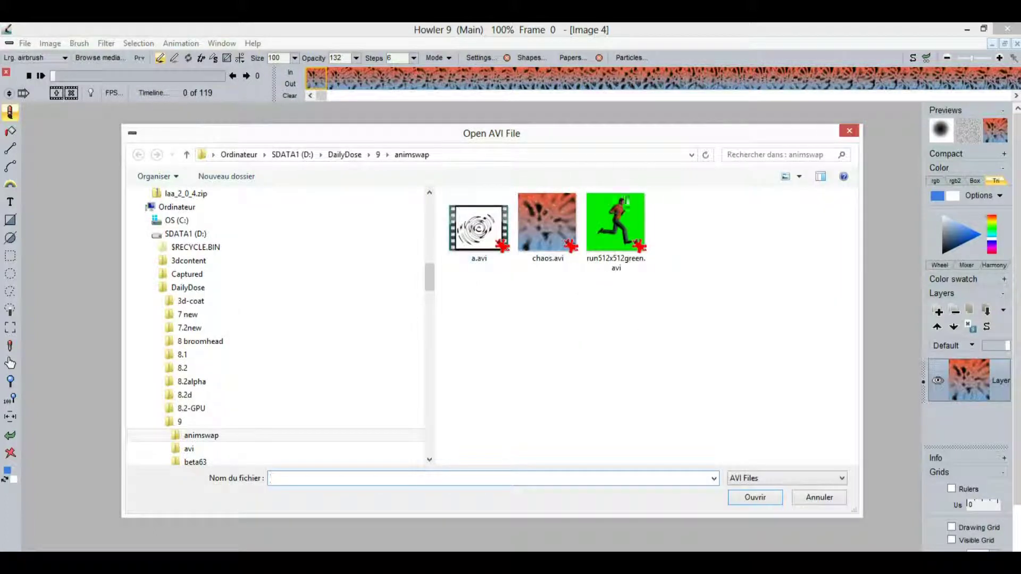
click(629, 211)
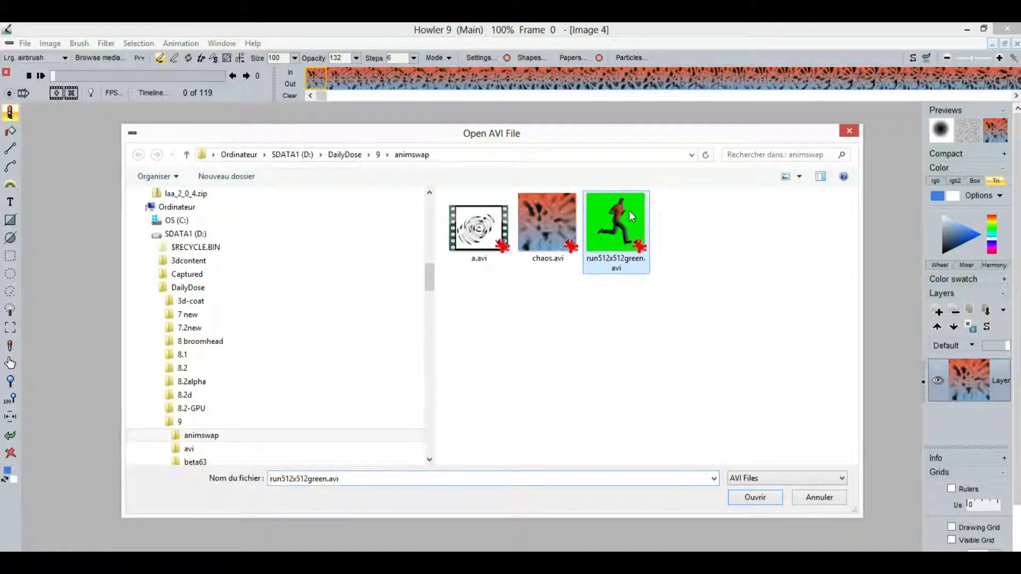
click(755, 499)
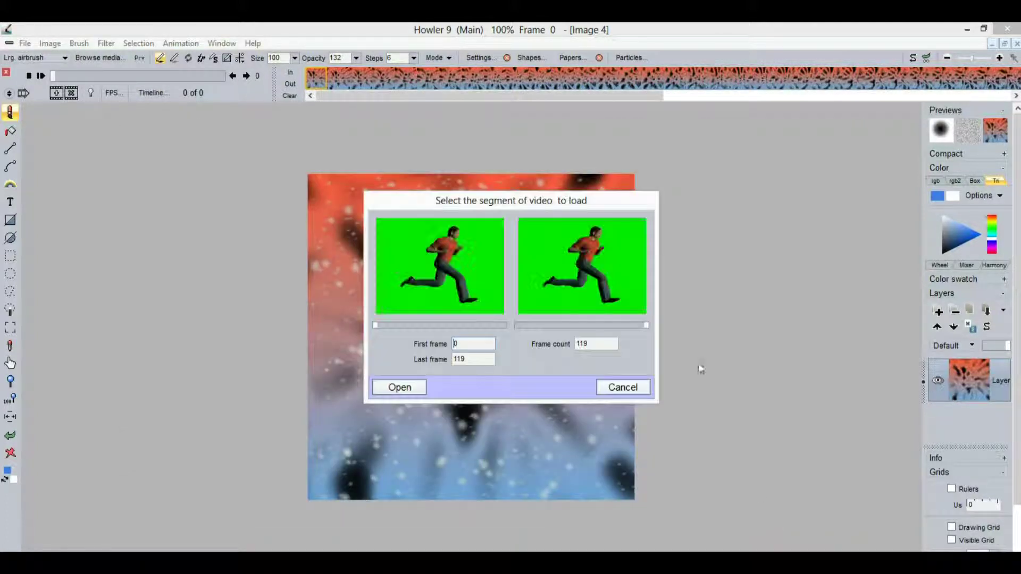
click(404, 386)
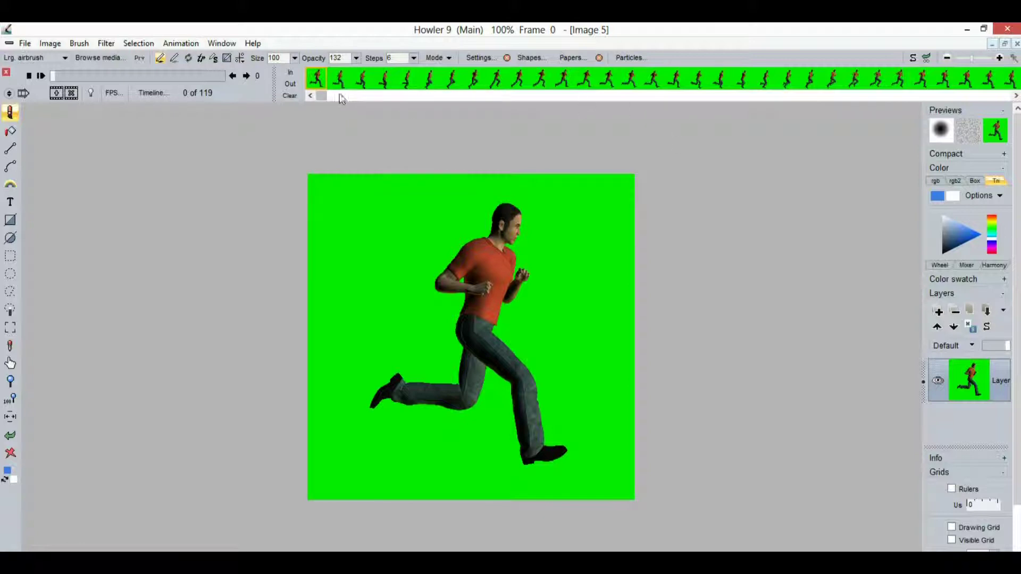
click(997, 133)
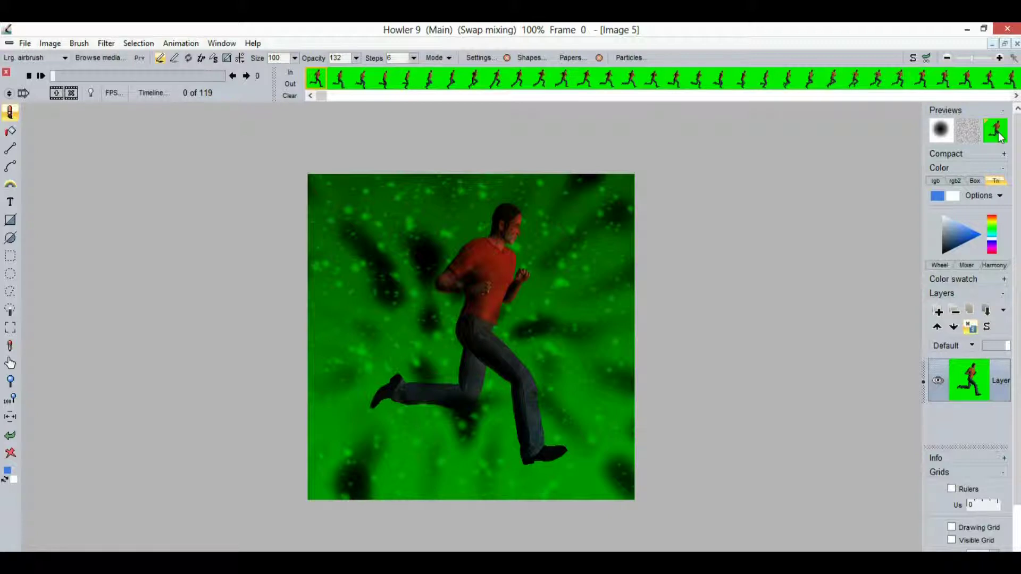
click(996, 133)
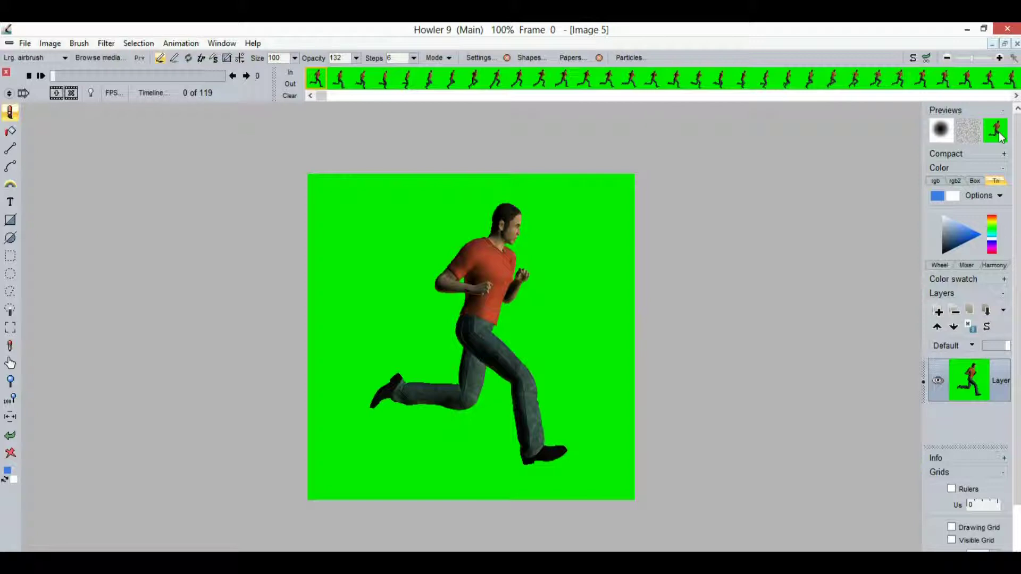
click(997, 133)
click(997, 134)
drag(69, 77, 116, 76)
click(1005, 130)
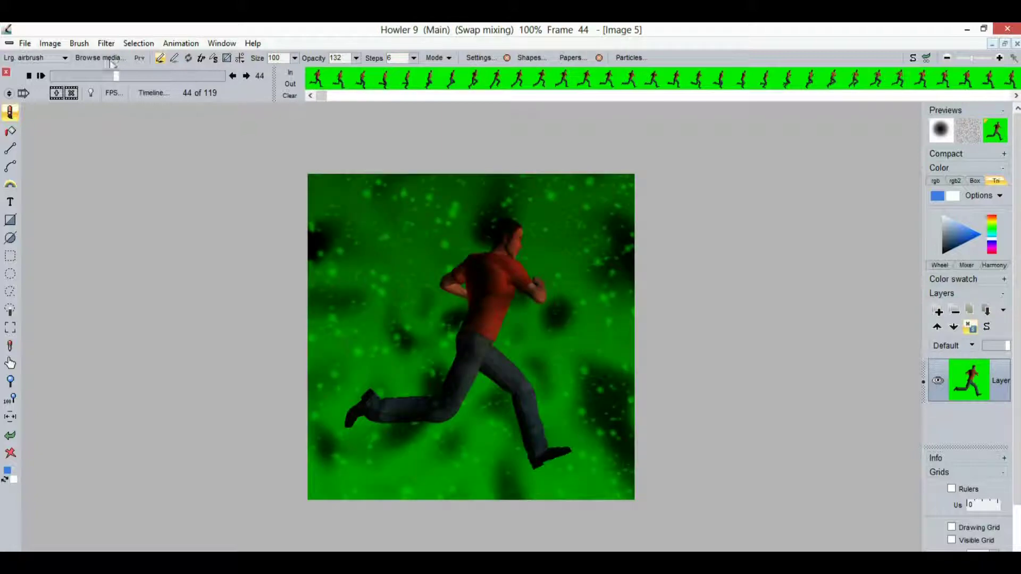
drag(116, 76, 27, 101)
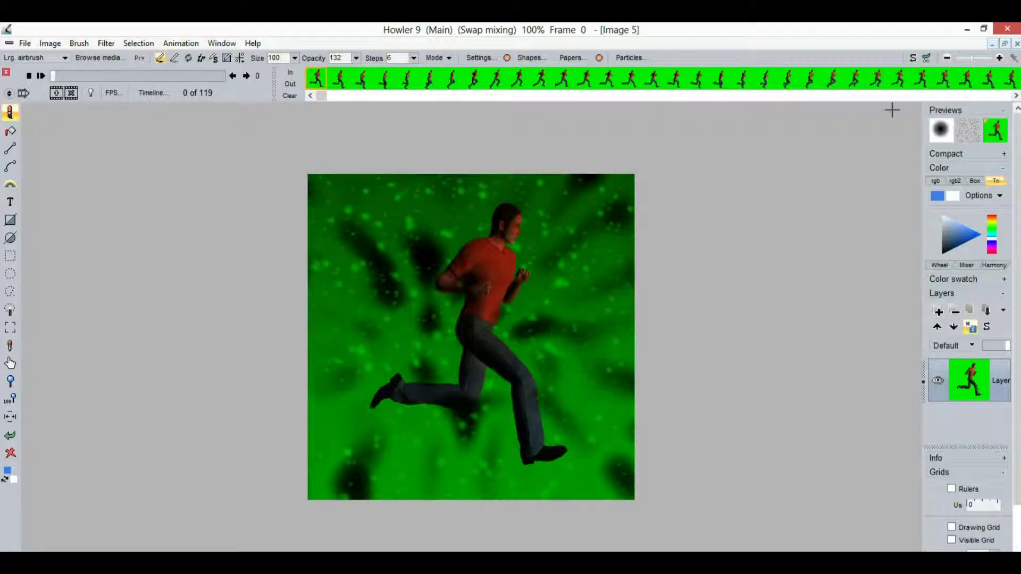
click(995, 132)
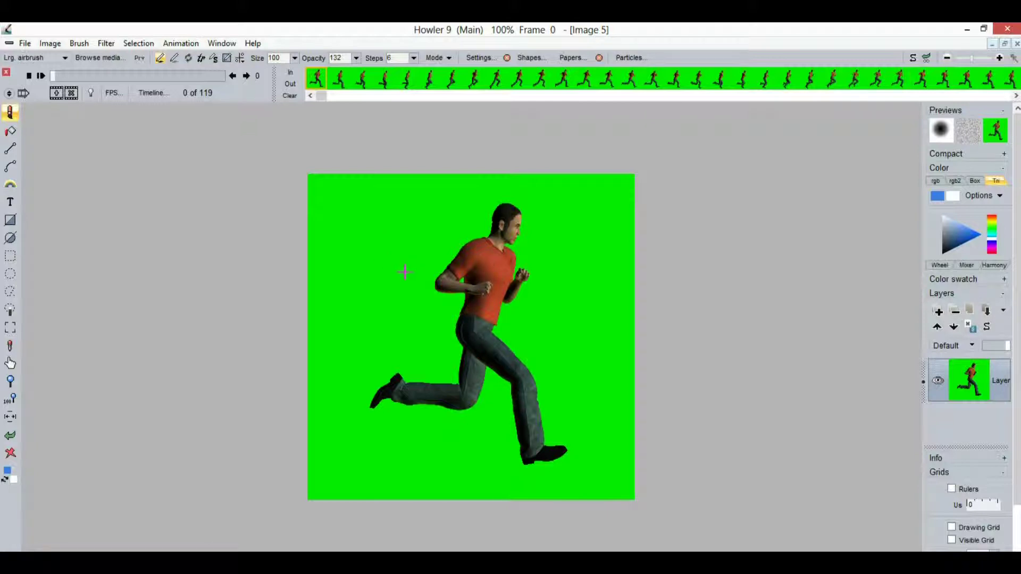
Add the Greenscreen composite-with-swap timeline filter with low clip 63, high clip 109, artificial green 134
click(138, 92)
click(186, 139)
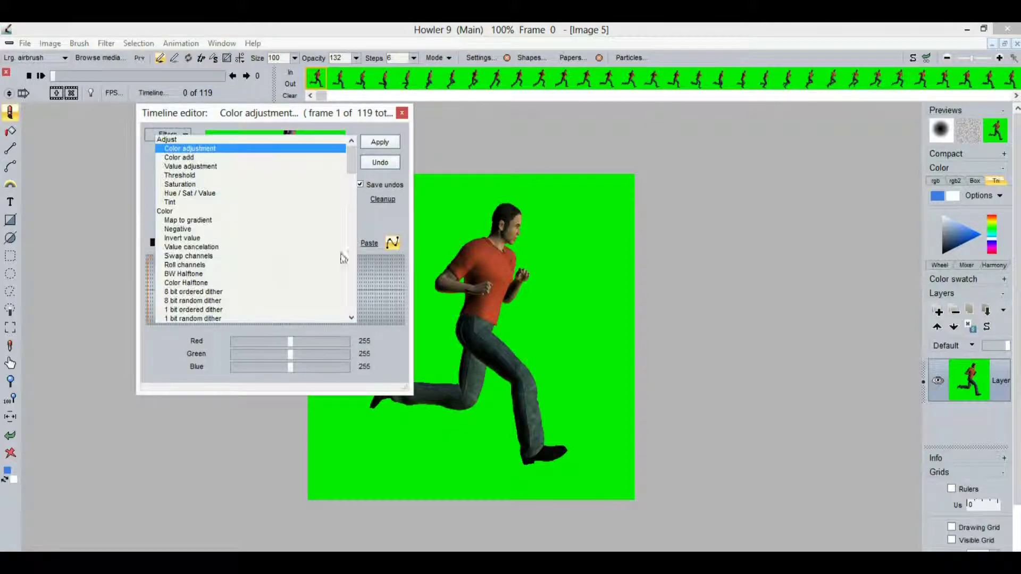
mouse_move(351, 157)
mouse_down()
mouse_move(346, 310)
mouse_move(350, 254)
mouse_move(359, 288)
mouse_up()
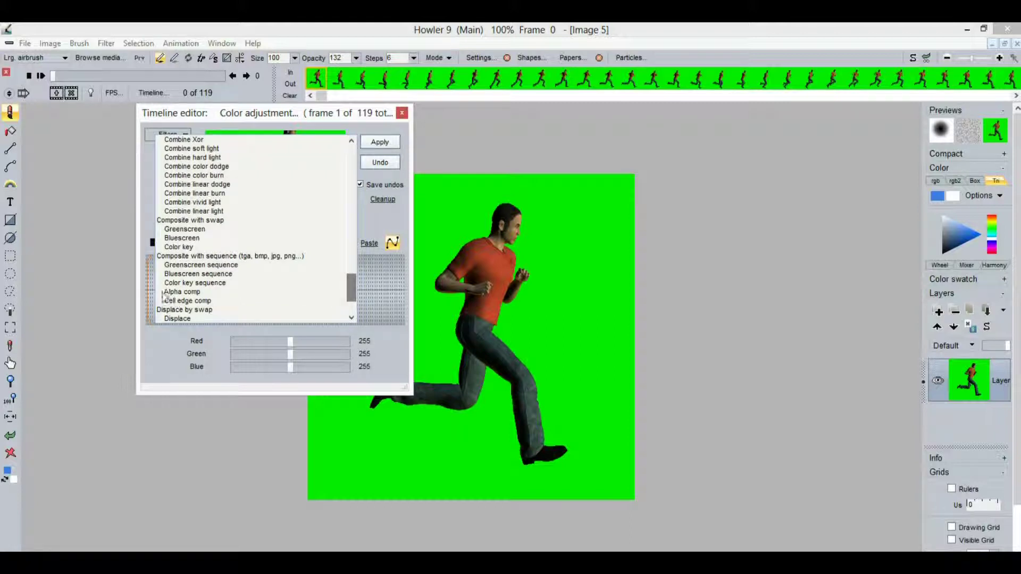
click(188, 229)
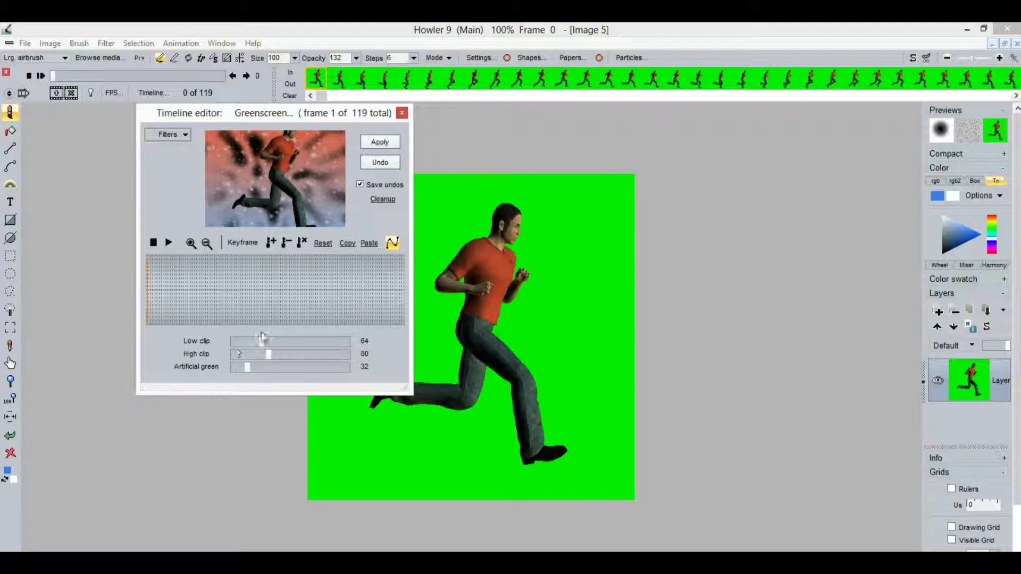
mouse_move(262, 341)
mouse_down()
mouse_move(304, 349)
mouse_move(234, 356)
mouse_move(305, 355)
mouse_move(261, 356)
mouse_move(294, 358)
mouse_move(229, 372)
mouse_move(348, 371)
mouse_move(300, 371)
mouse_move(314, 365)
mouse_move(277, 354)
mouse_move(314, 354)
mouse_move(281, 358)
mouse_move(261, 346)
mouse_up()
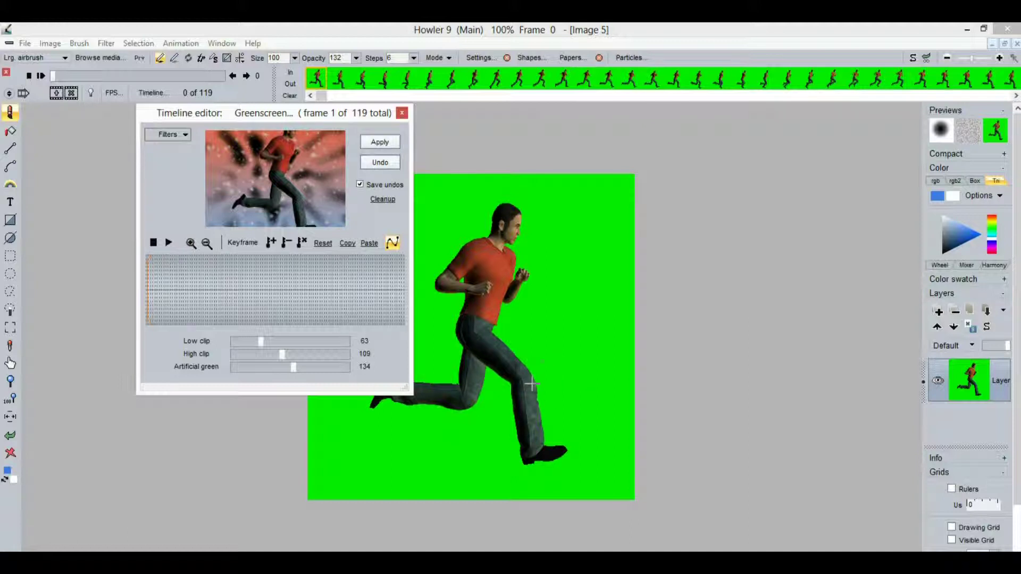
Apply the Greenscreen filter to all 119 frames and scrub the timeline to verify
click(378, 142)
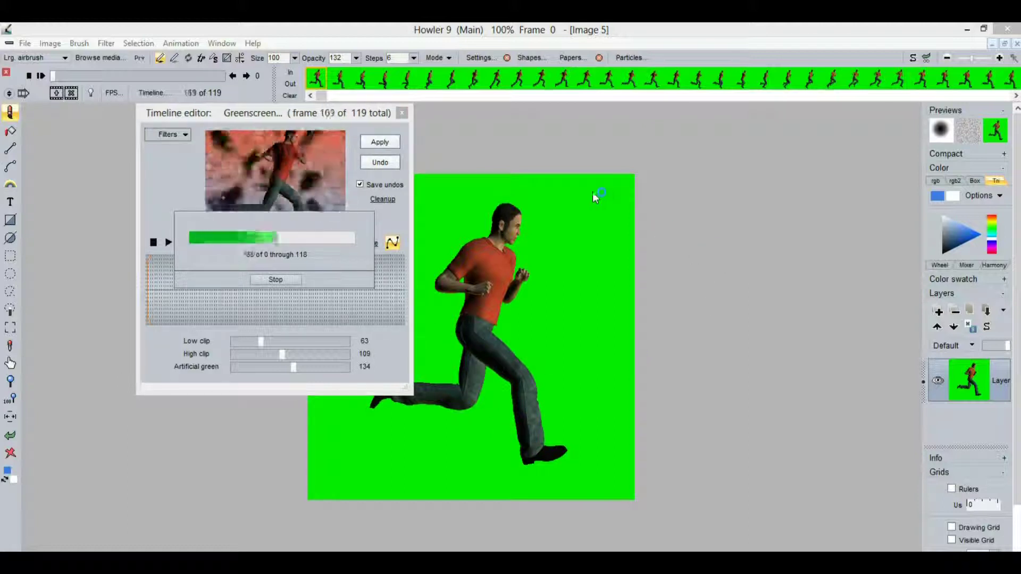
click(401, 114)
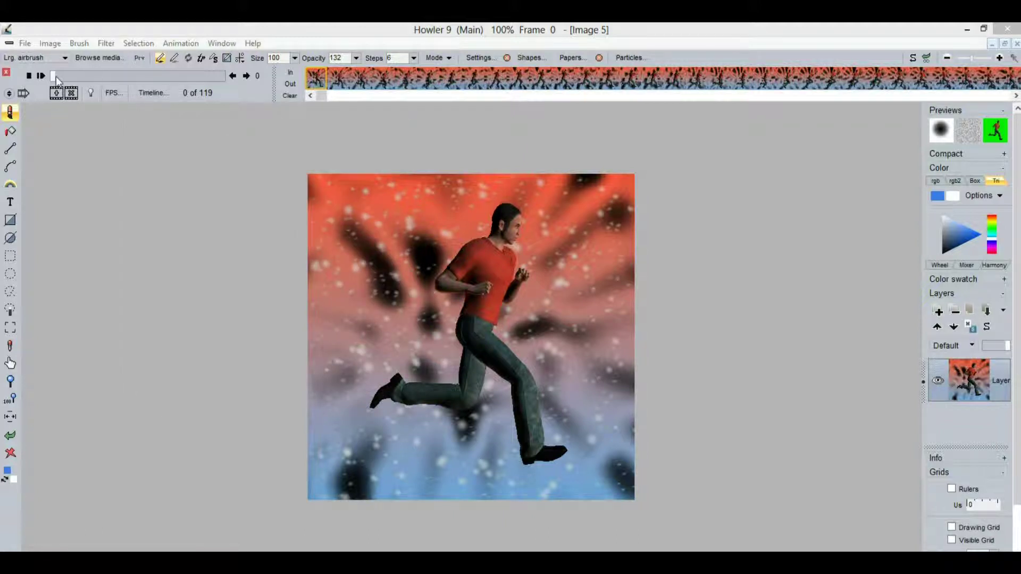
mouse_move(52, 76)
mouse_down()
mouse_move(202, 78)
mouse_move(52, 75)
mouse_up()
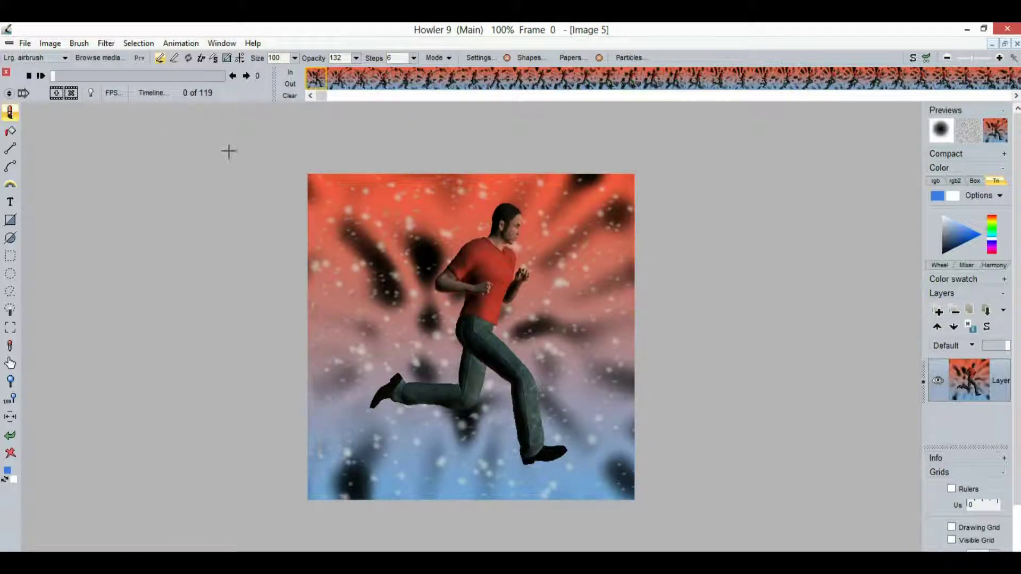
Set the AVI export frame rate to 30 FPS
click(181, 44)
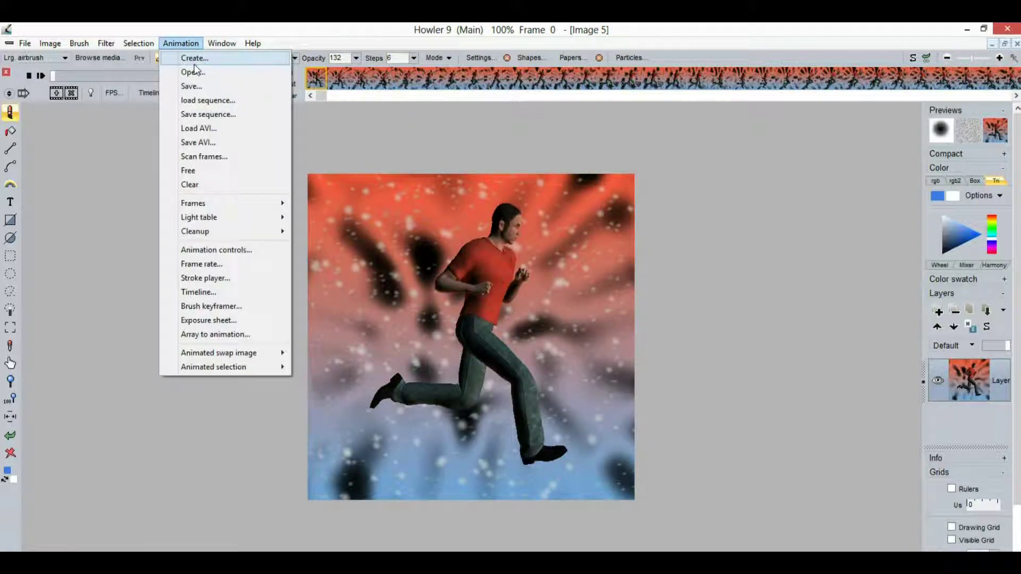
click(219, 142)
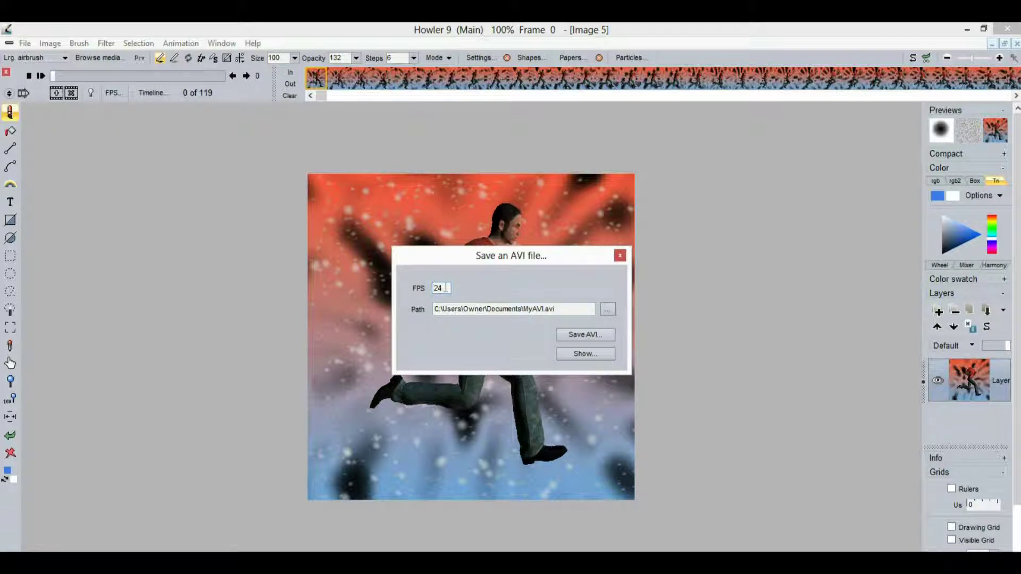
drag(448, 287, 410, 301)
text(30)
Name the output file run512x512green-no-more-with-bg-chaos.avi and start saving the AVI
click(607, 310)
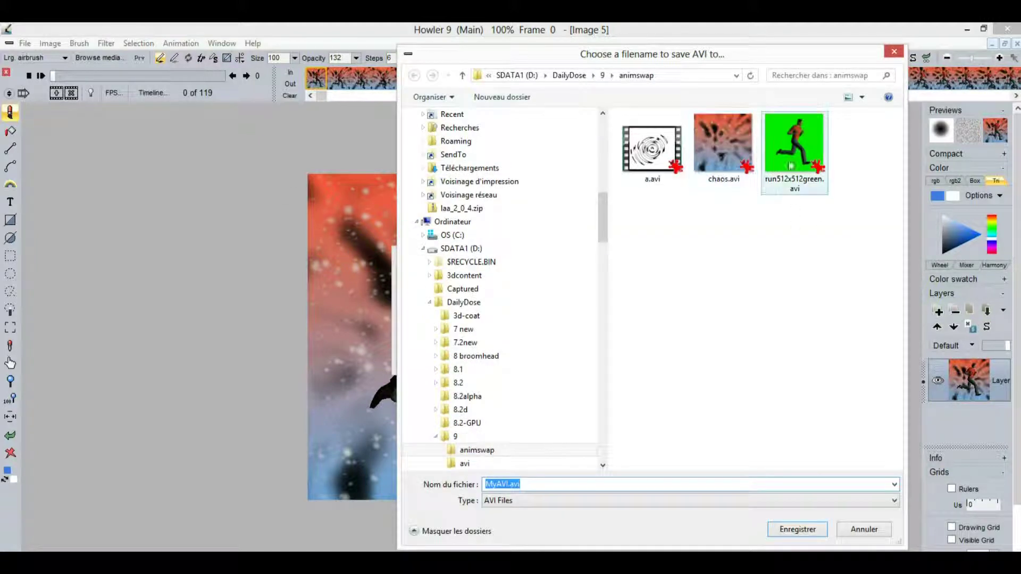
click(788, 155)
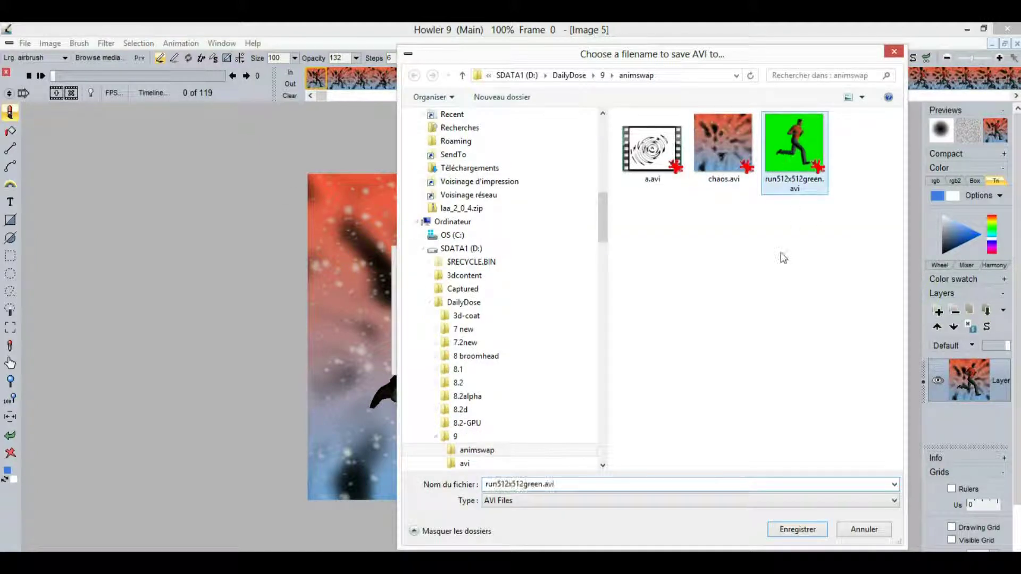
double_click(487, 485)
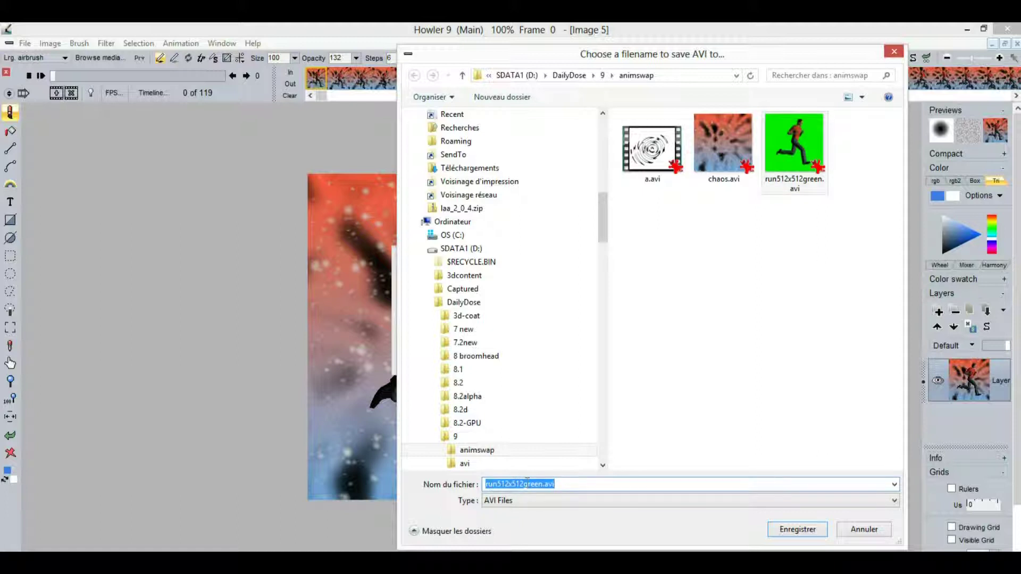
click(544, 484)
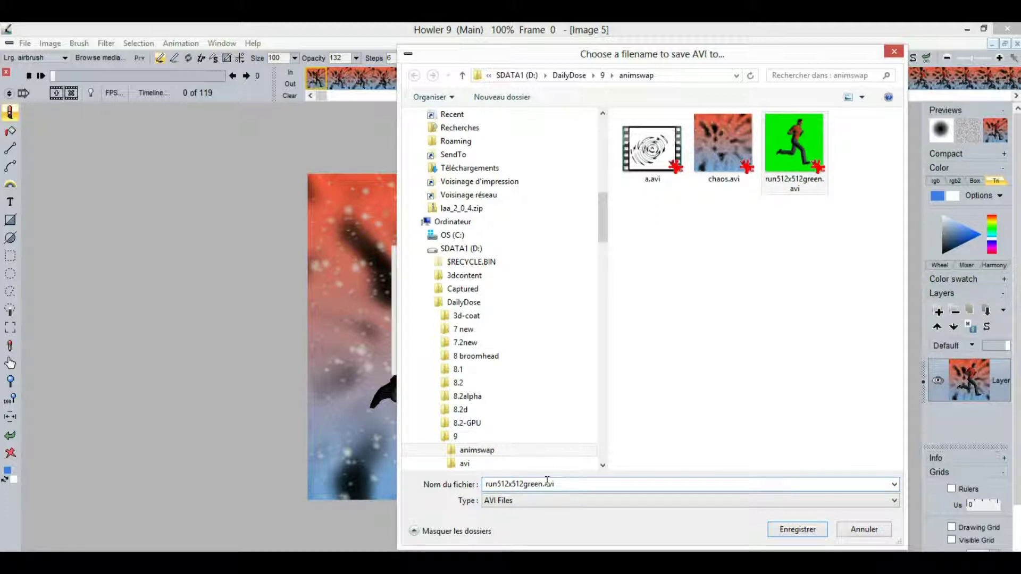
text(-no-)
text(more-with)
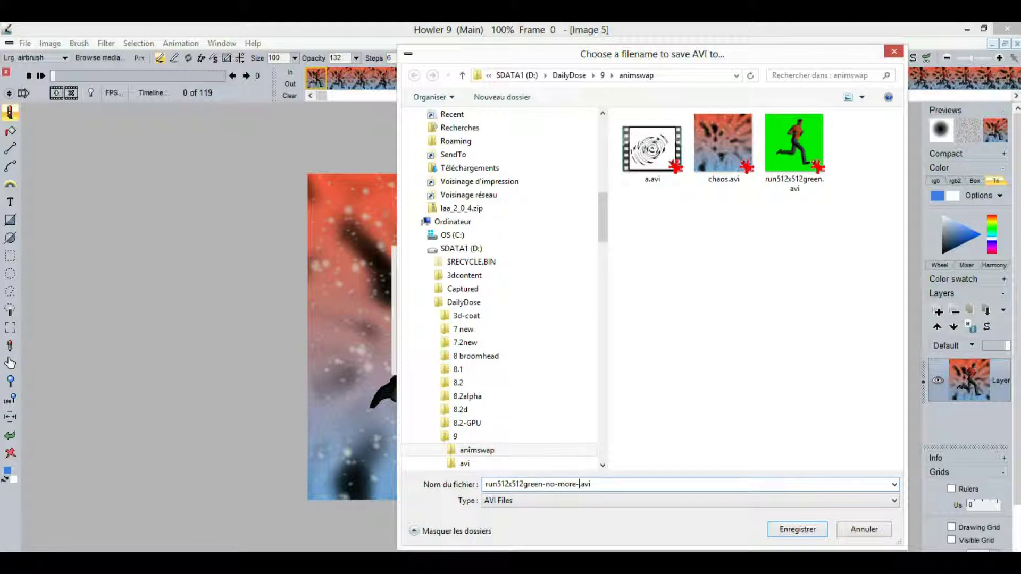
text(-bg-chaos)
click(813, 534)
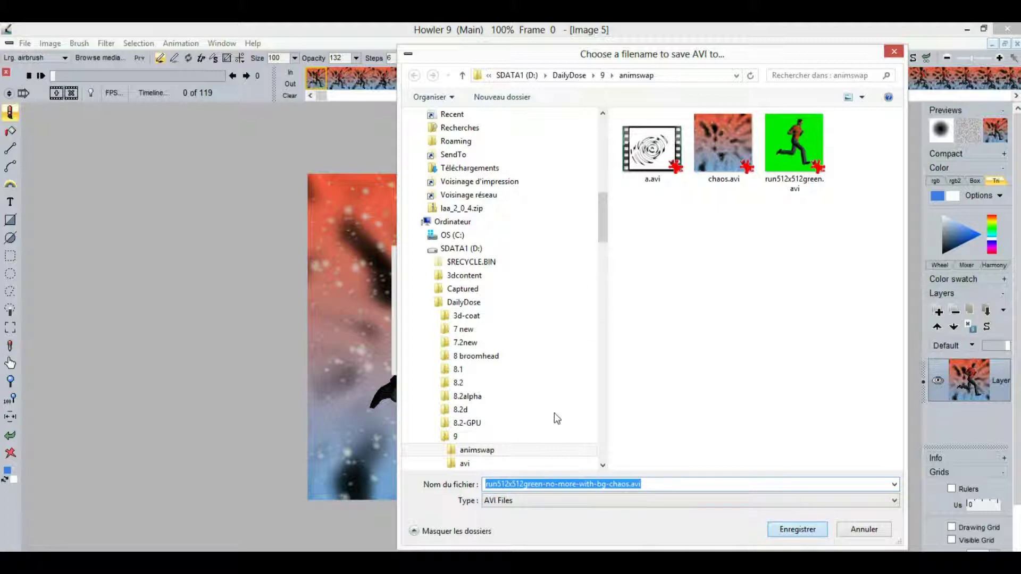
click(800, 531)
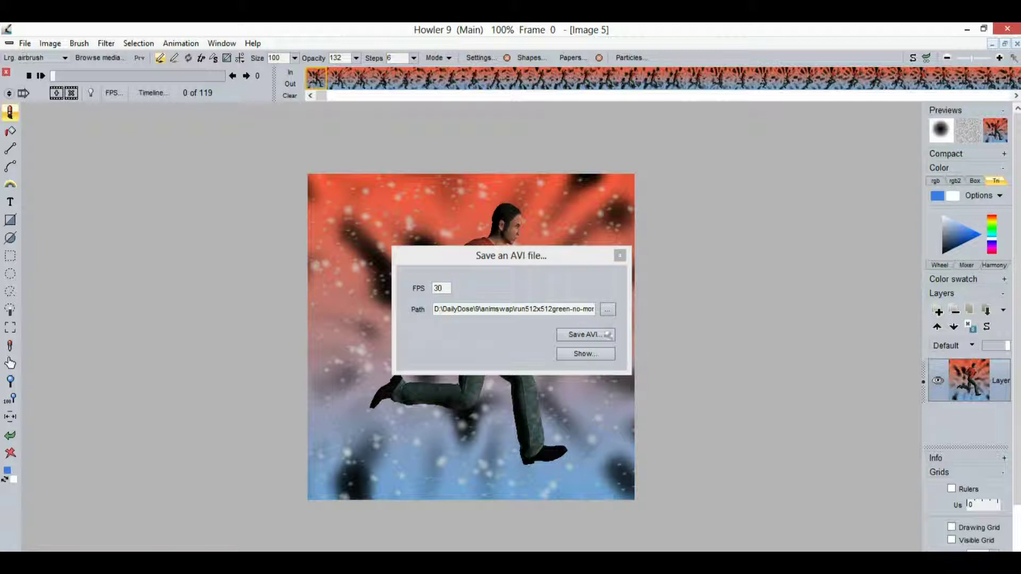
click(584, 335)
Choose the Lagarith Lossless Codec and render the 119-frame AVI
click(519, 376)
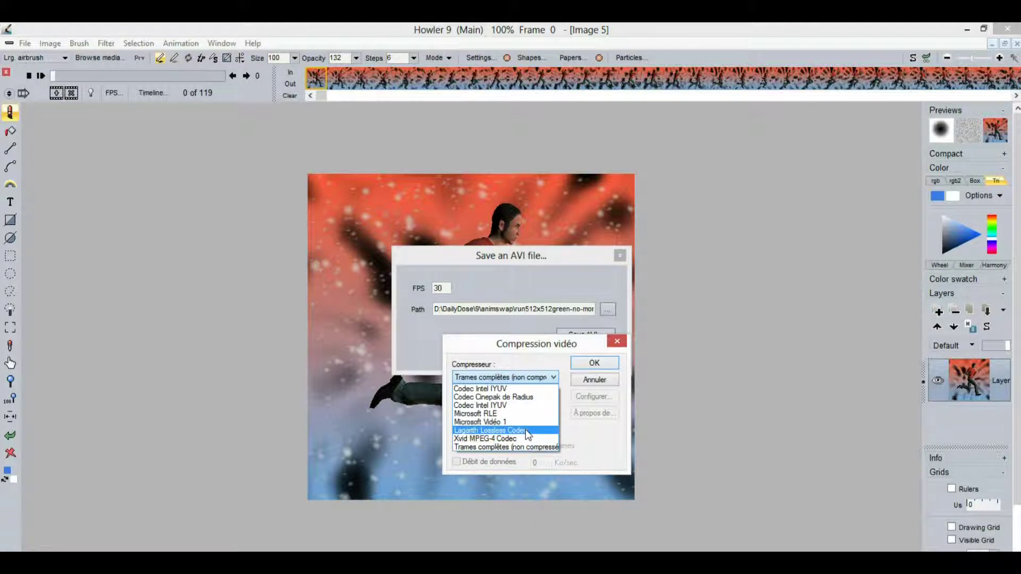
click(528, 435)
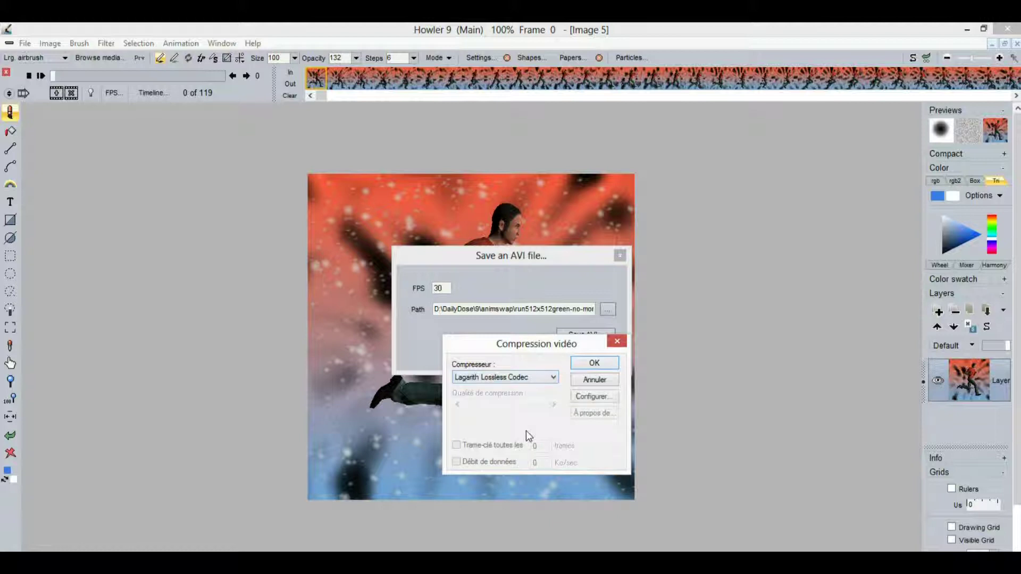
click(594, 364)
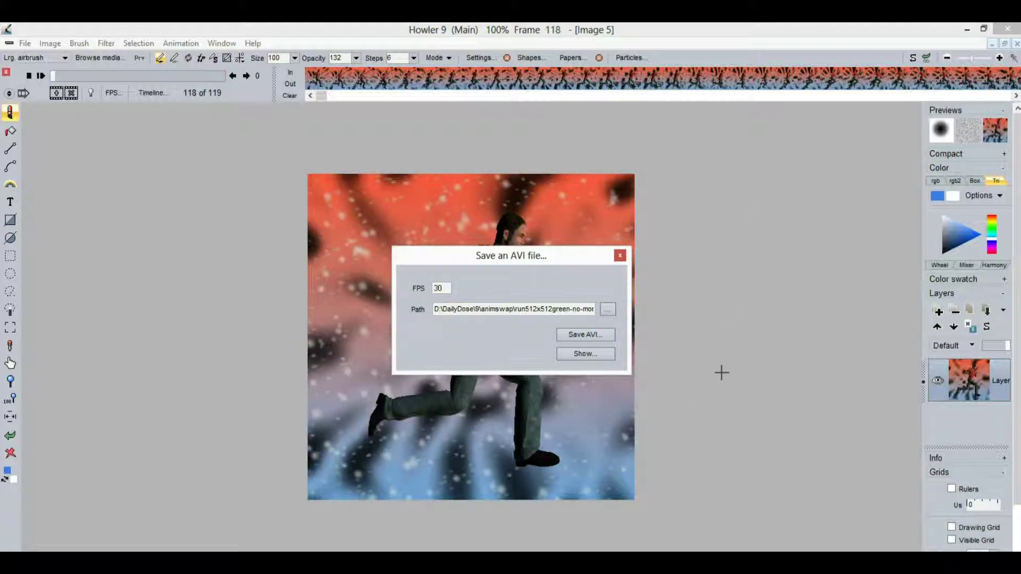
Preview the saved AVI in IrfanView, close it, and browse to the animswap folder
click(592, 354)
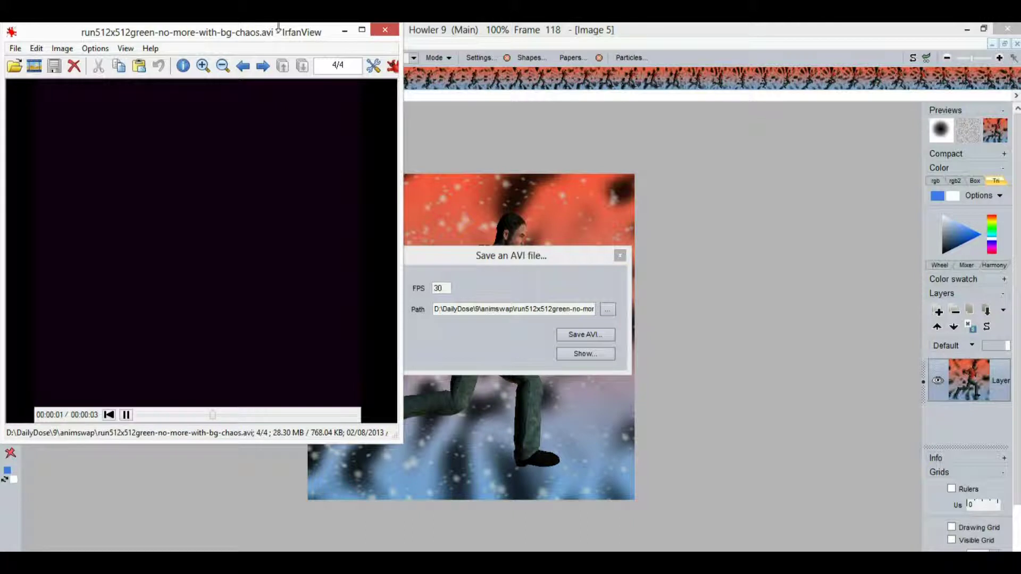
drag(295, 35, 312, 116)
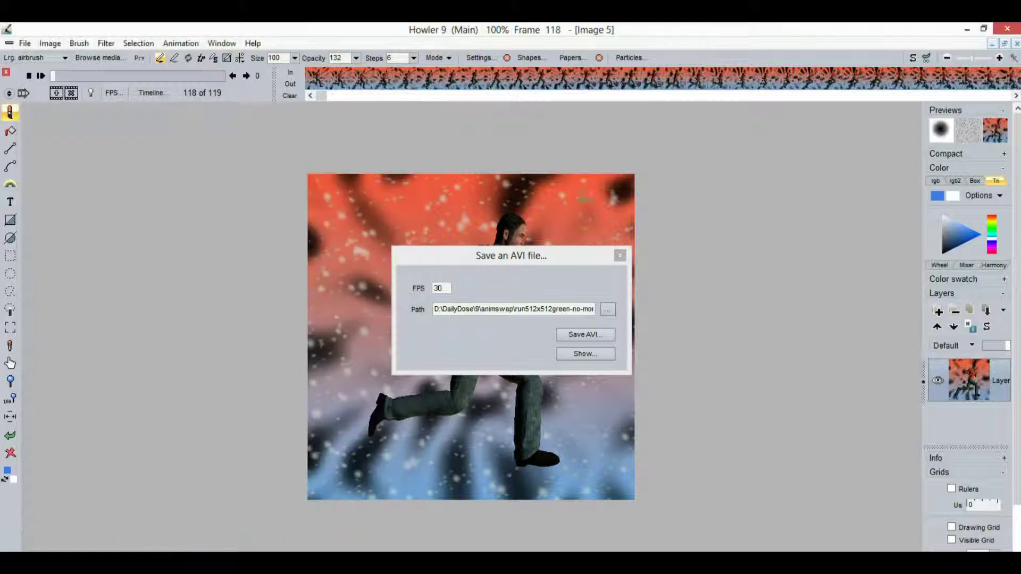
click(402, 110)
click(612, 312)
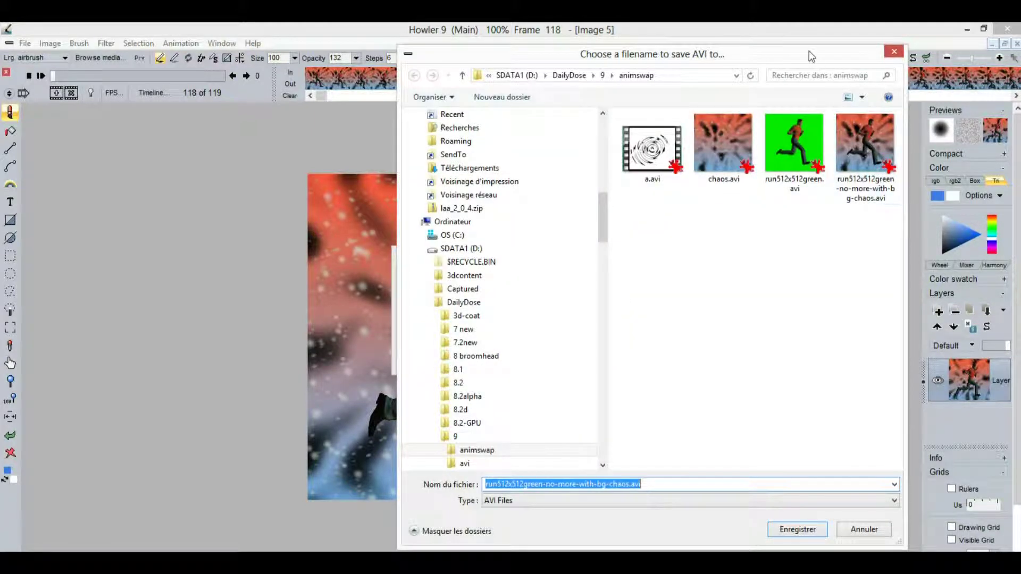
Open the new composite AVI in Windows Media Player from the file chooser
drag(809, 54, 490, 73)
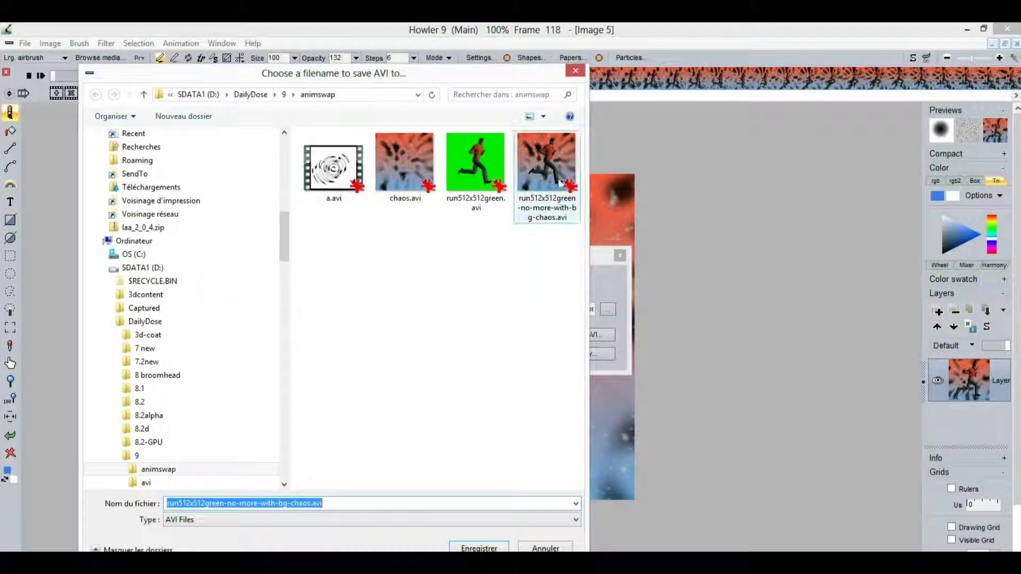
right_click(544, 170)
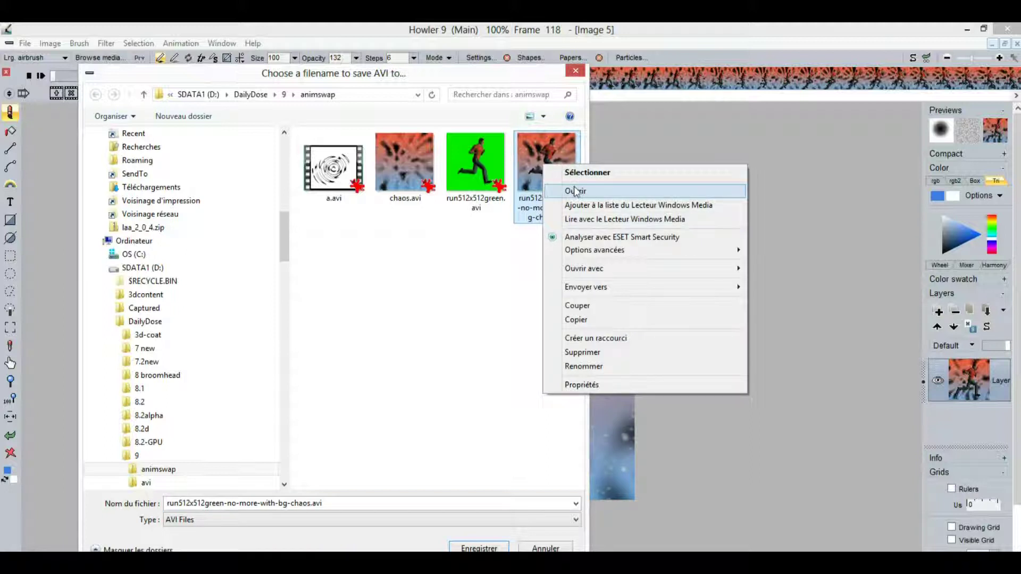
click(576, 192)
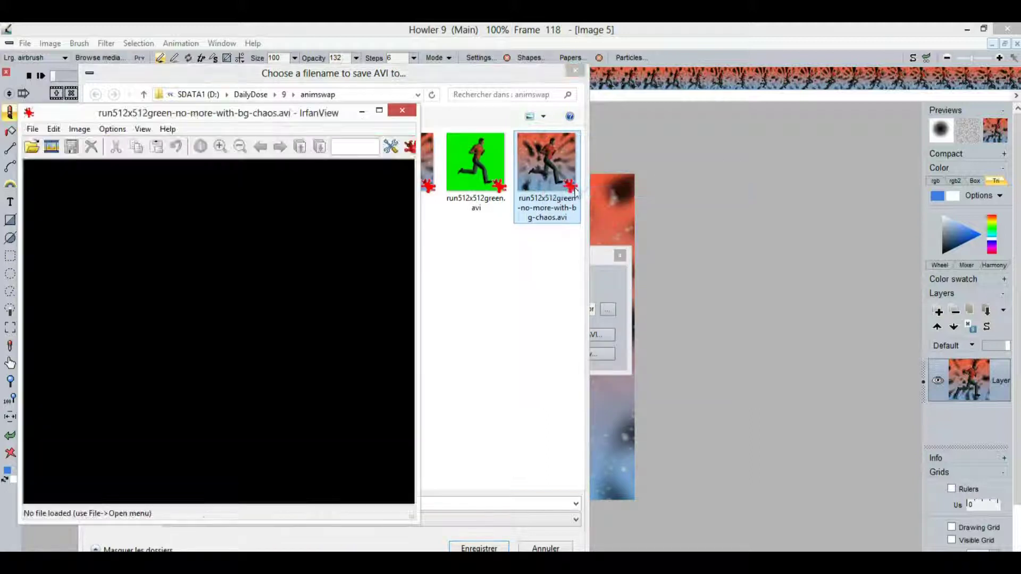
click(403, 108)
right_click(545, 183)
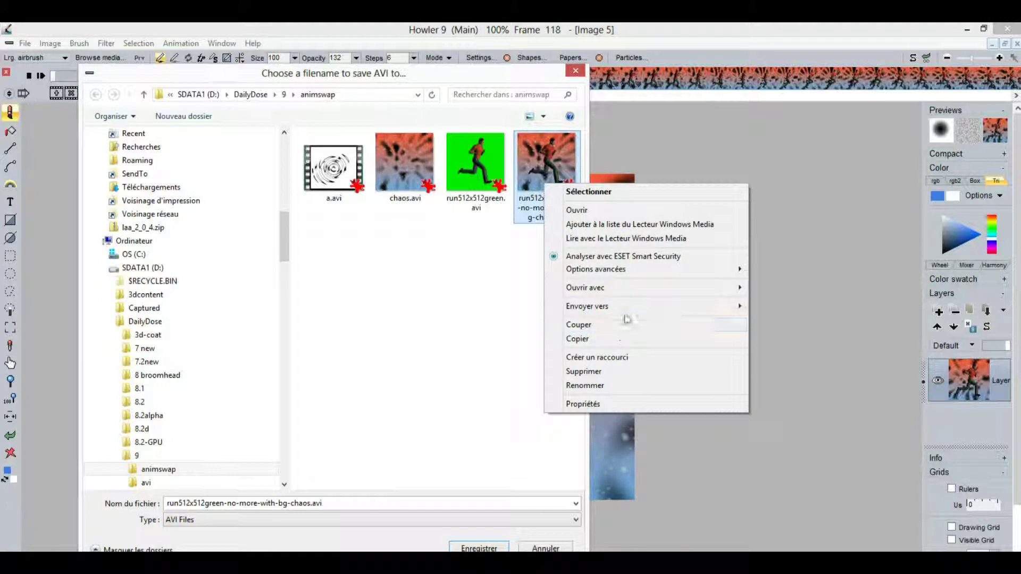
mouse_move(619, 290)
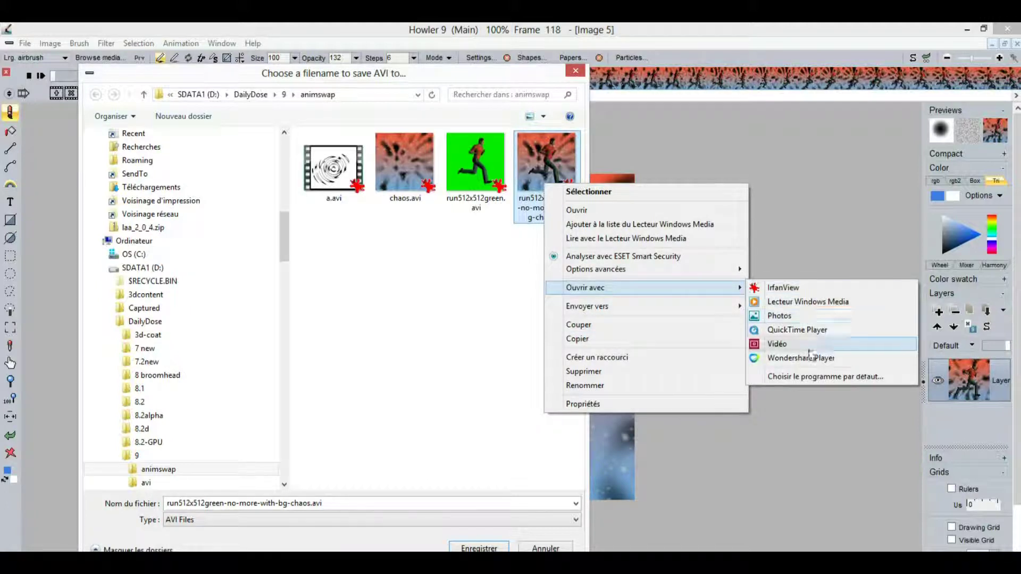
click(823, 307)
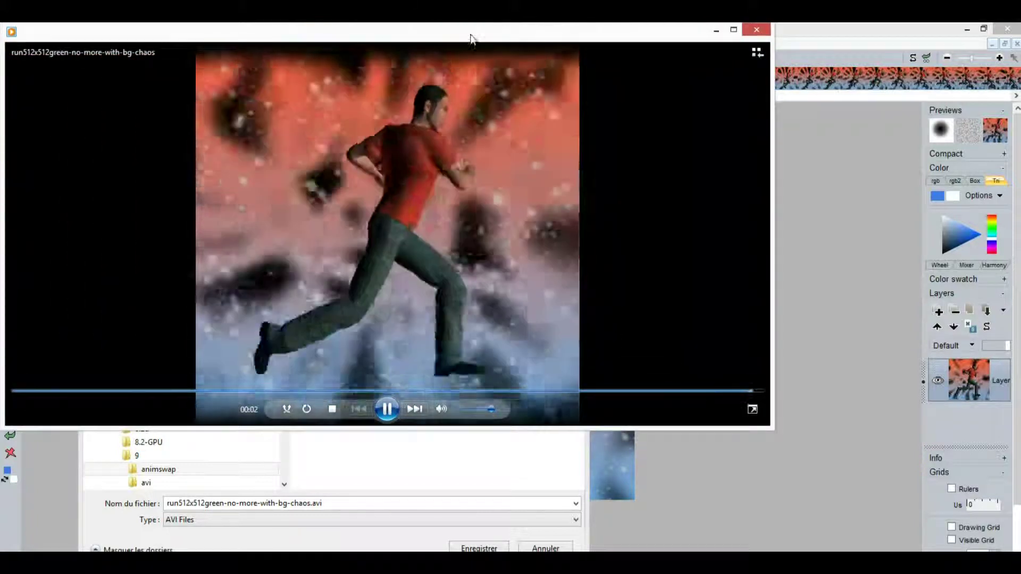
Replay the runner-over-chaos animation in the player, then close the player
drag(471, 32, 566, 158)
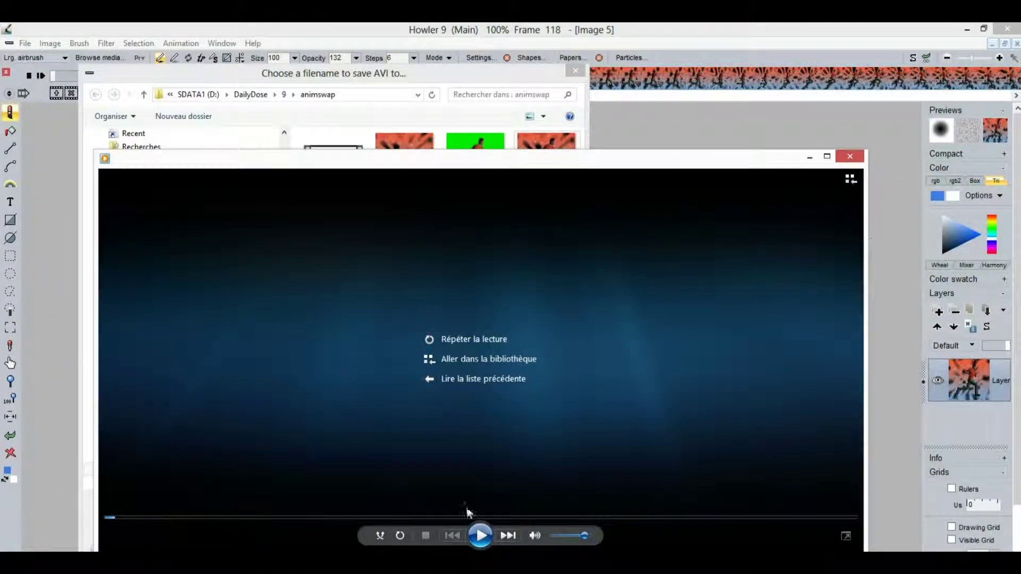
click(480, 536)
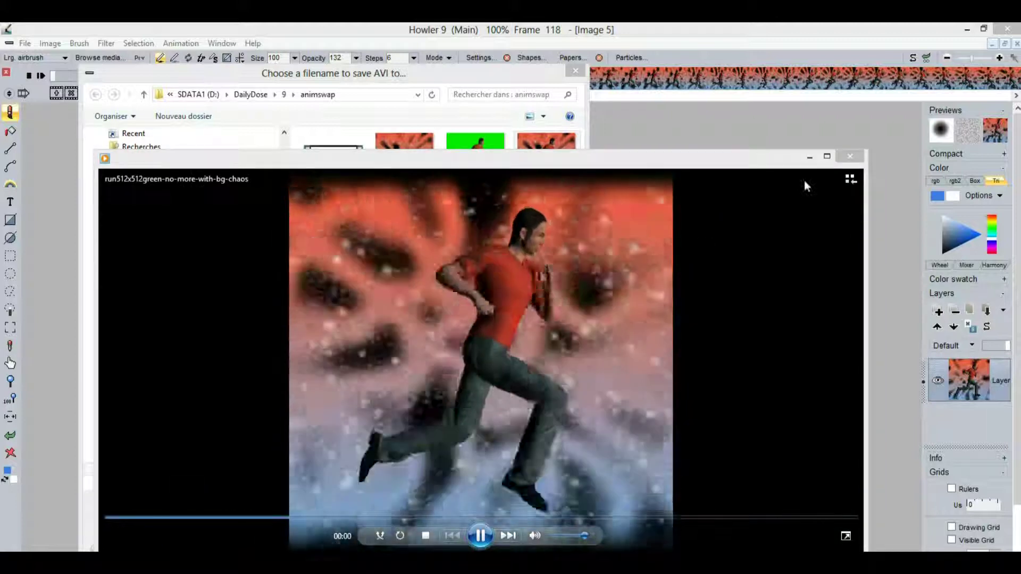
click(849, 156)
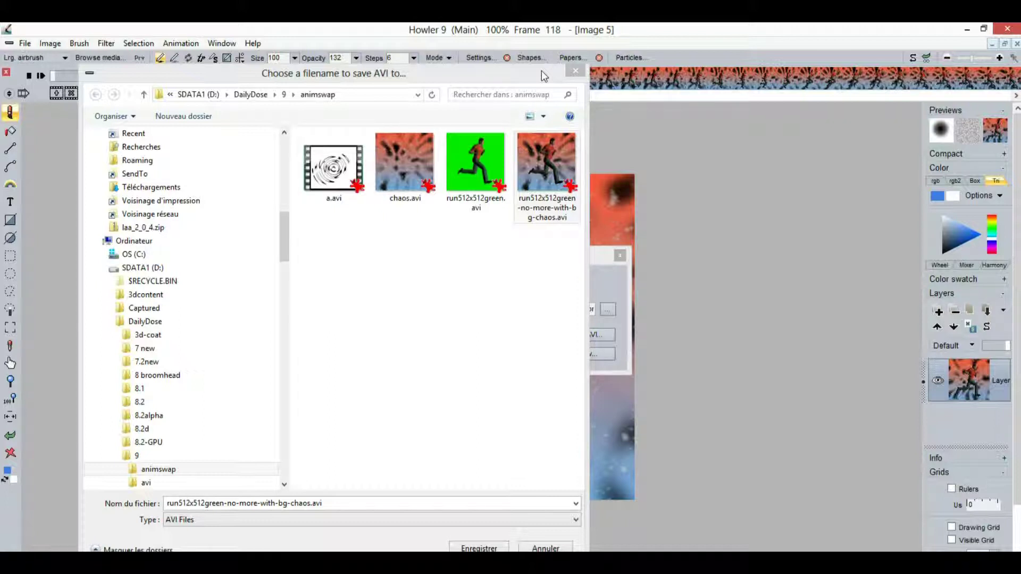
Close the file chooser and the Save an AVI file dialog
click(576, 70)
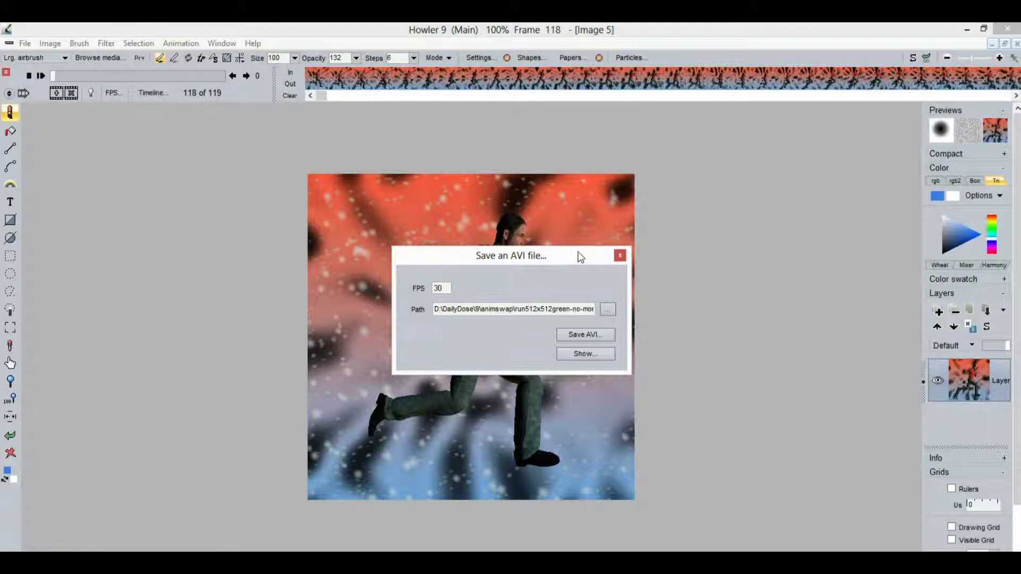
click(620, 256)
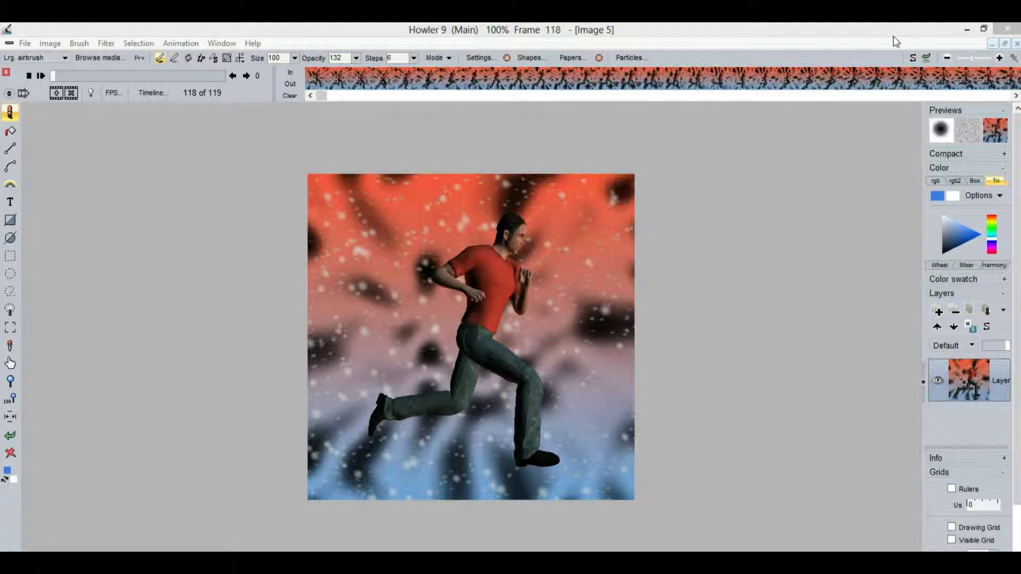